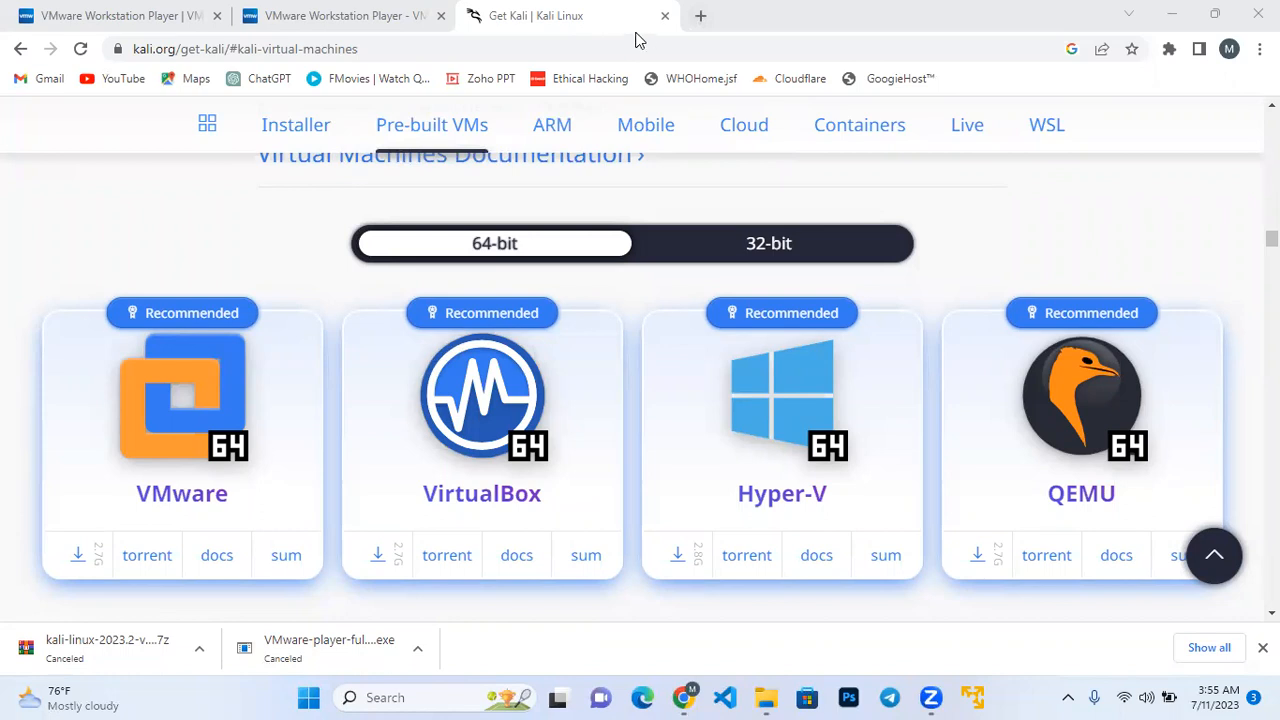
Search the web for "download metasploitable 2" in a new browser tab.
click(703, 22)
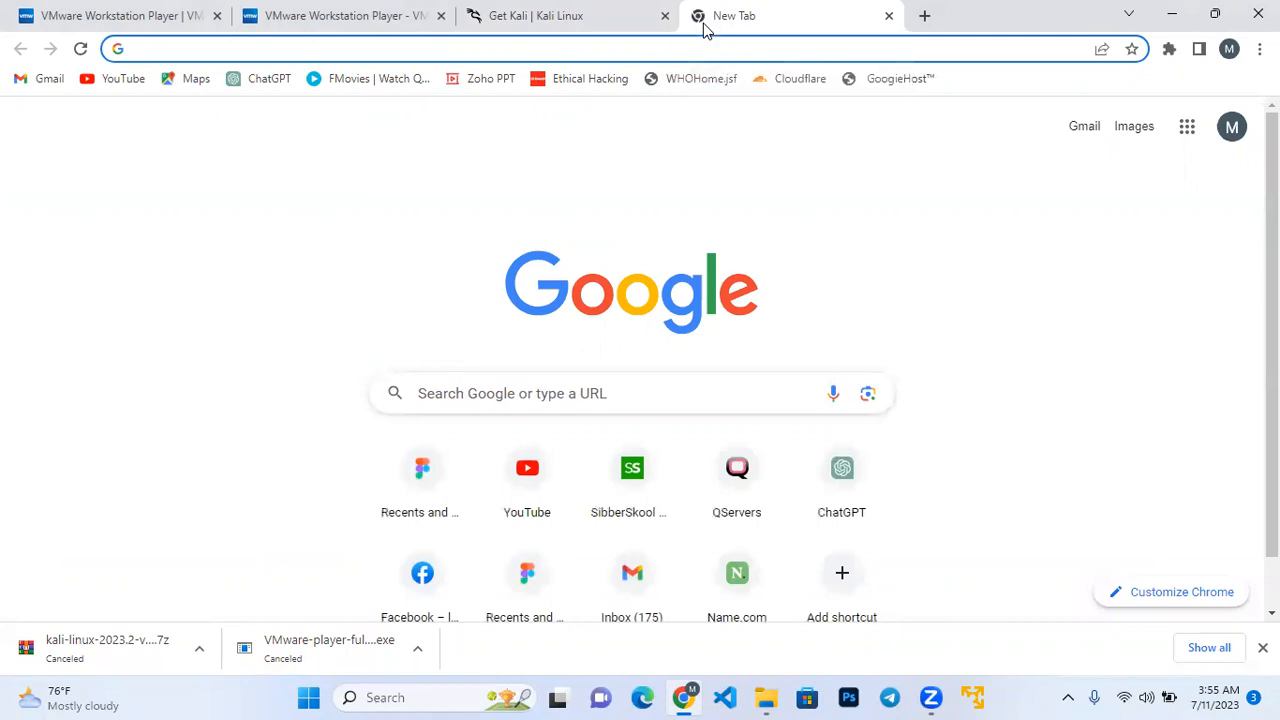
text(Dow)
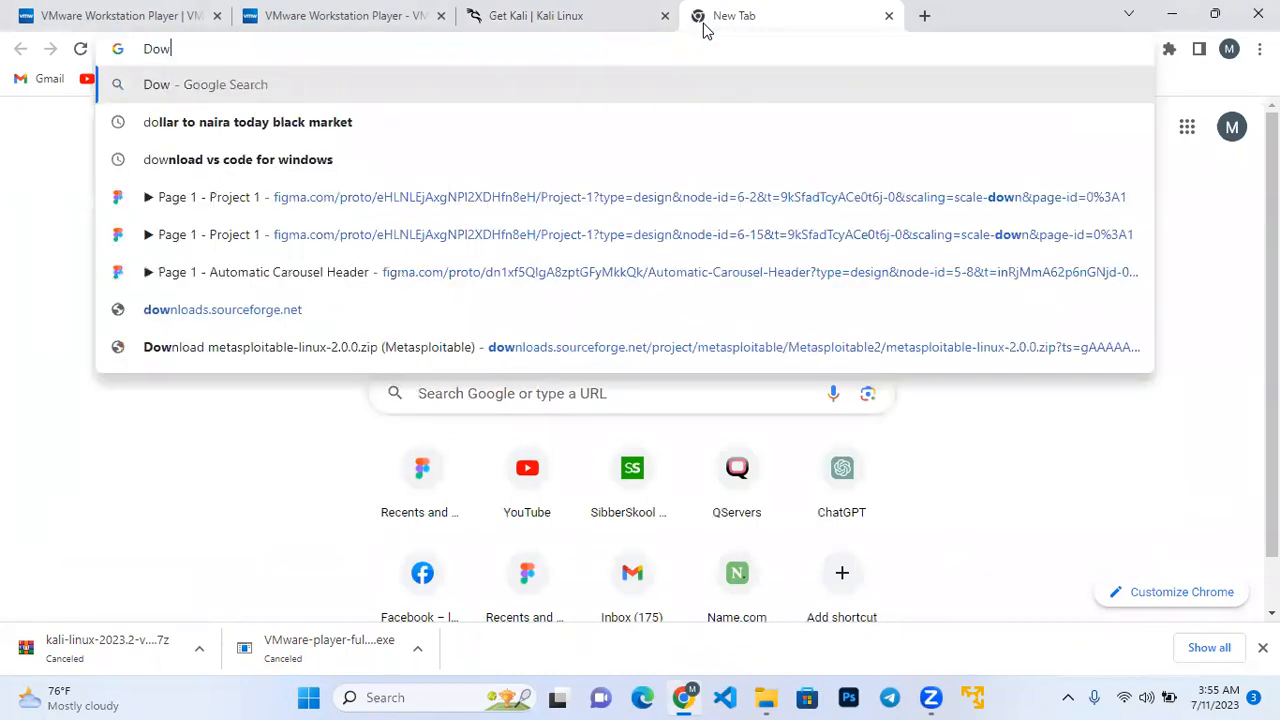
text(nload)
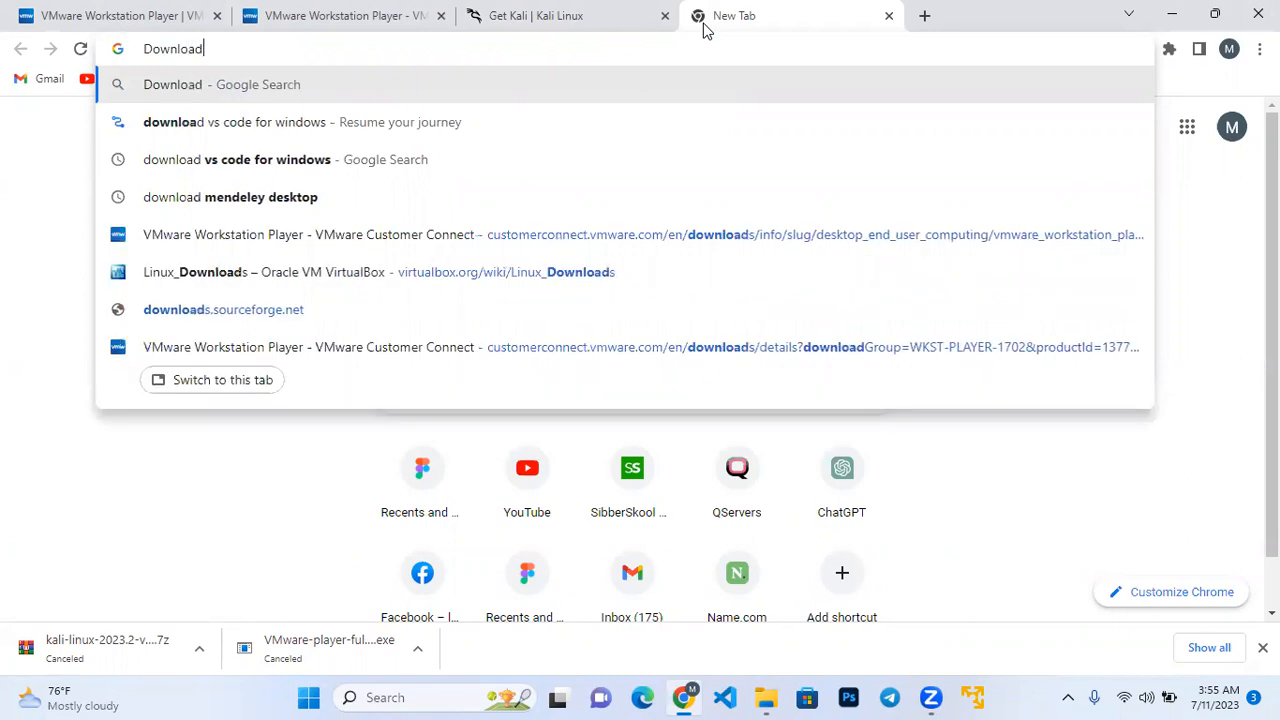
text( metas)
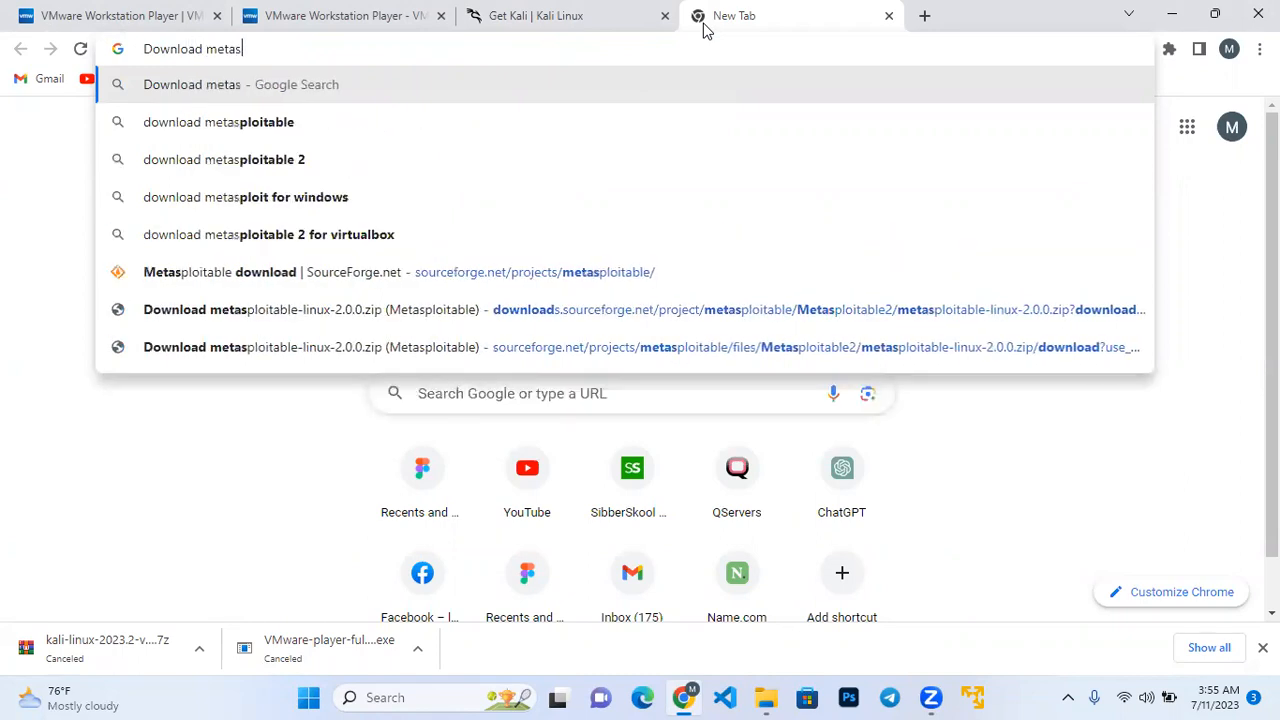
text(ploita)
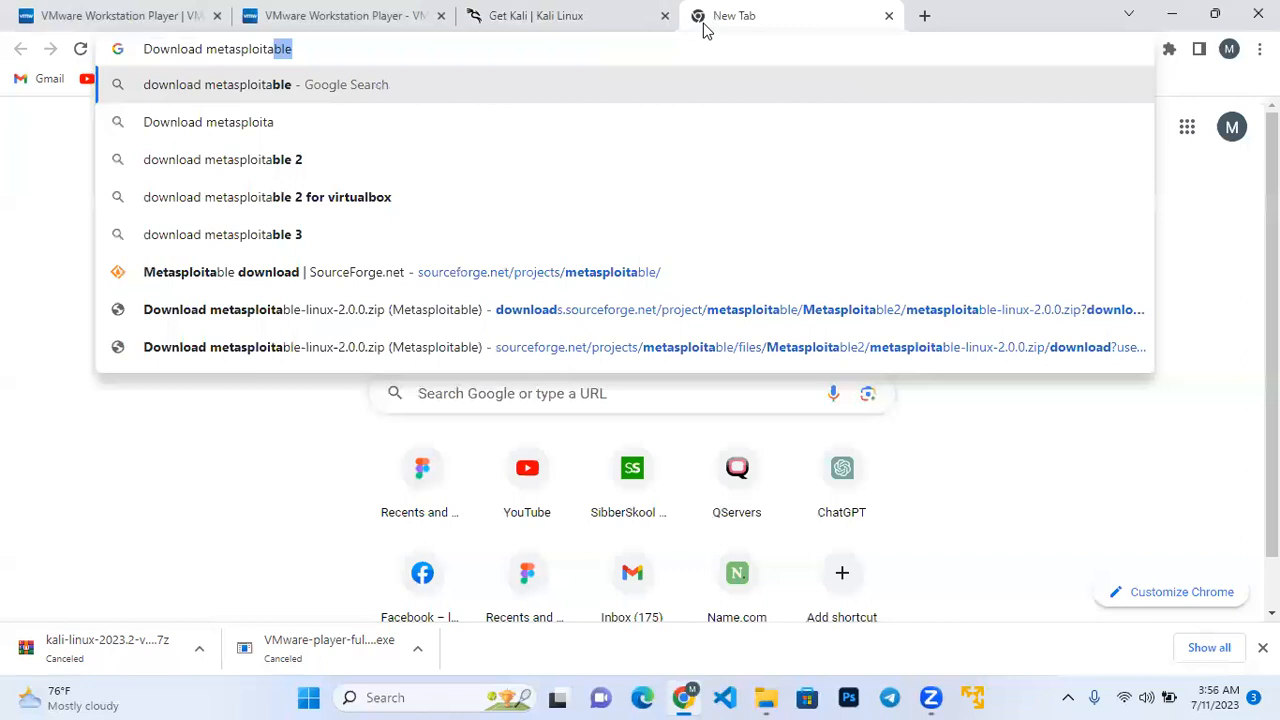
click(580, 145)
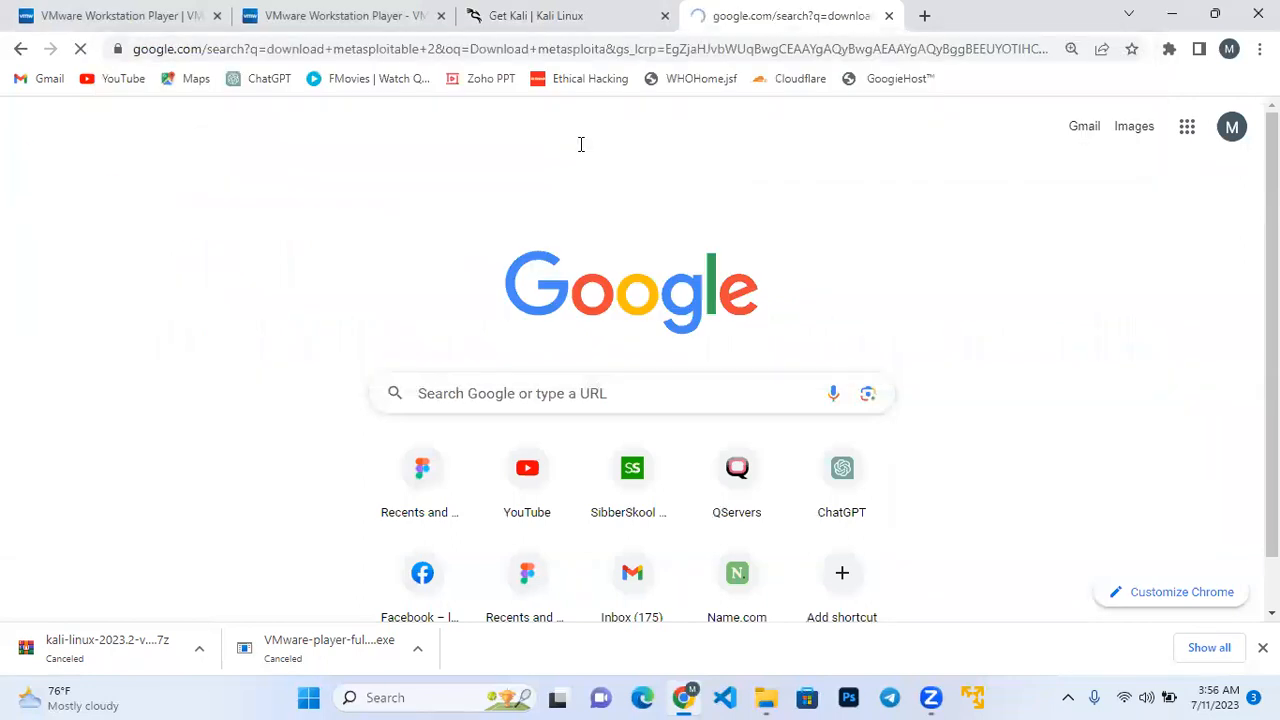
Open SourceForge's Metasploitable project page from the results, start its download and dismiss the list of cancelled downloads.
scroll(369, 401, down, 2)
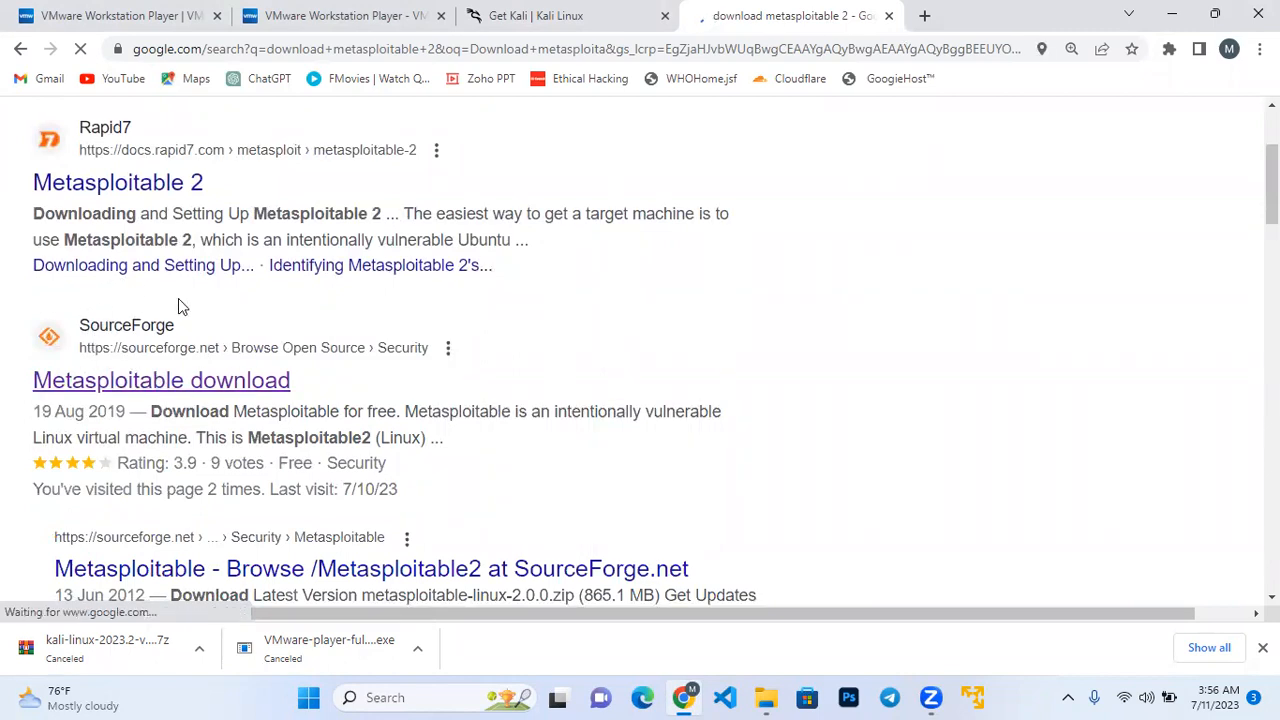
click(174, 390)
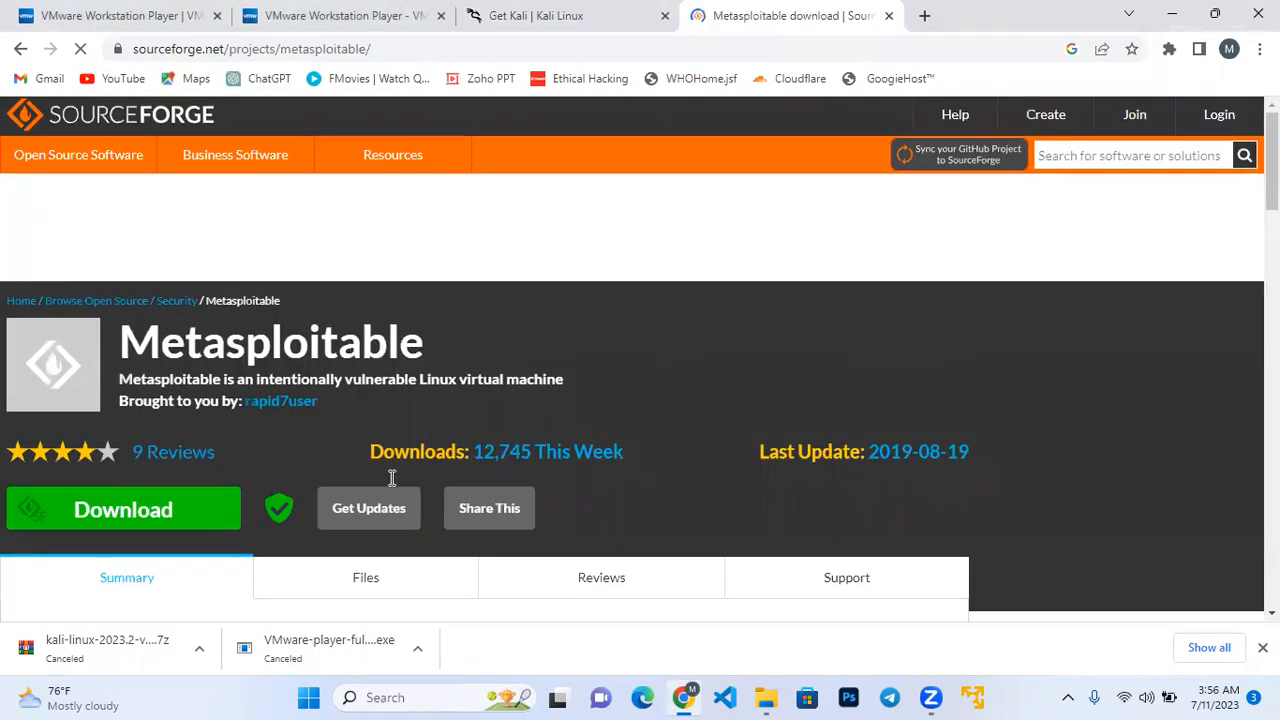
scroll(392, 478, down, 1)
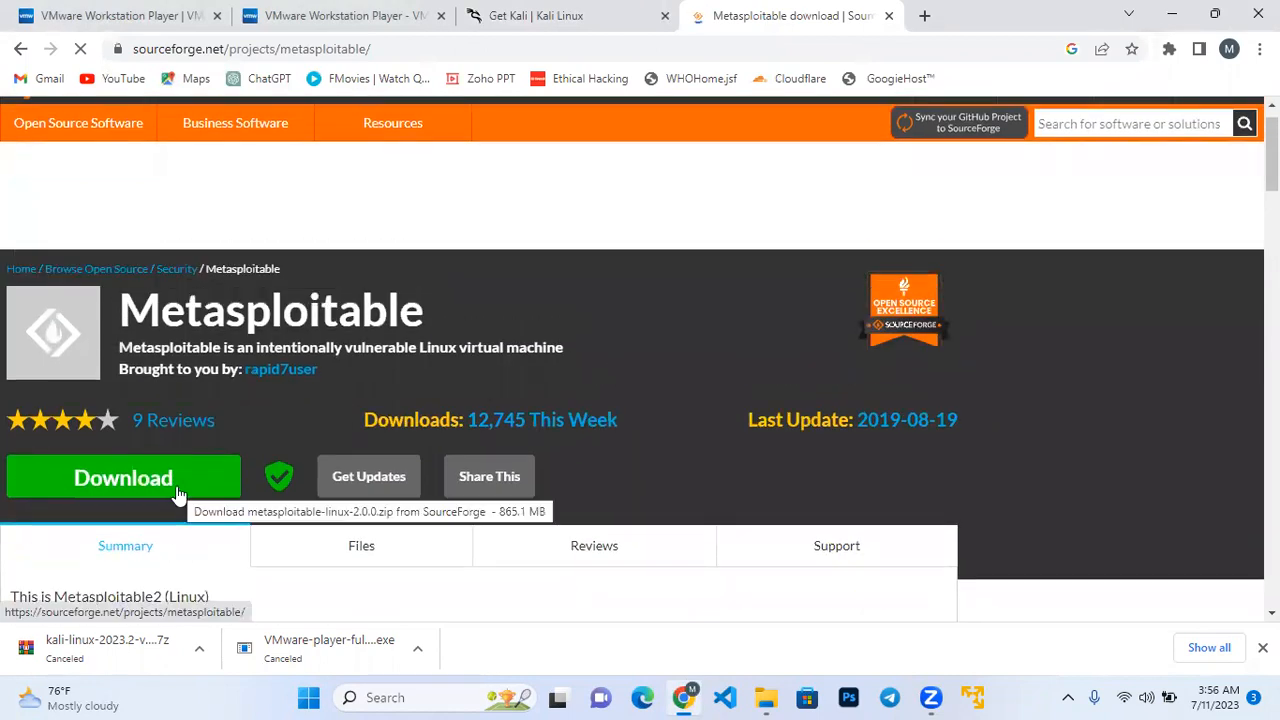
click(178, 494)
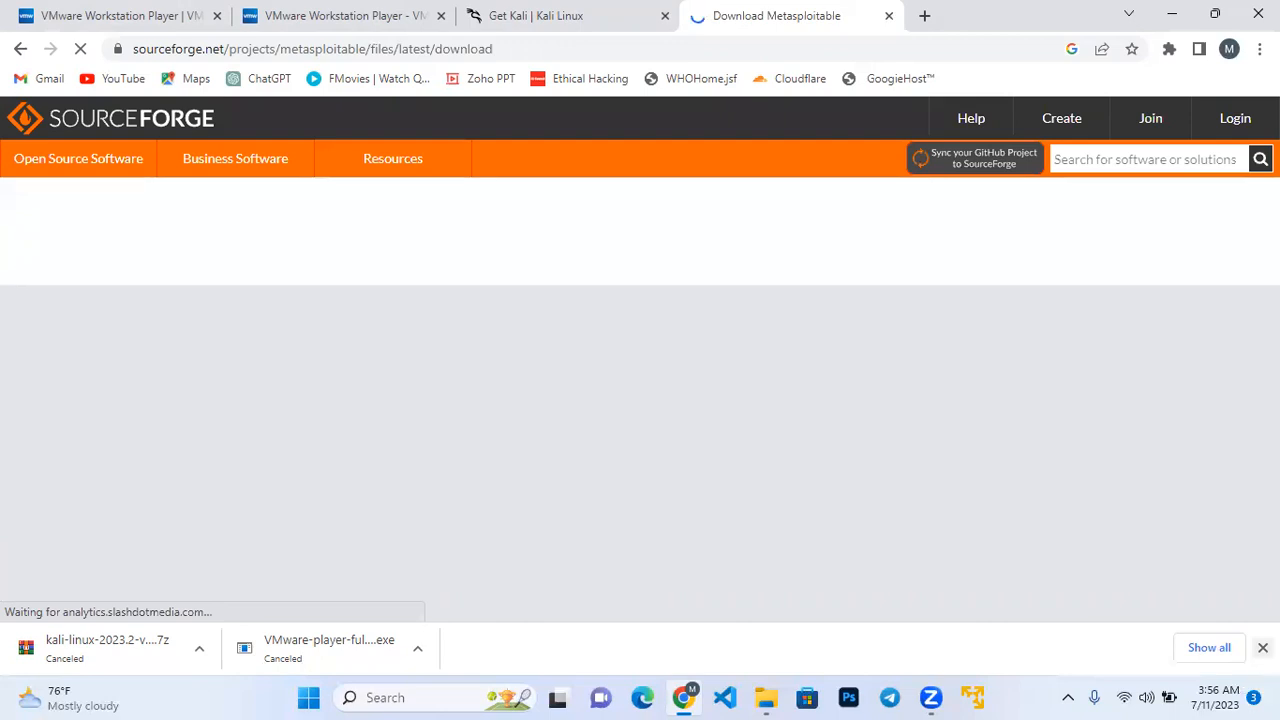
click(1263, 648)
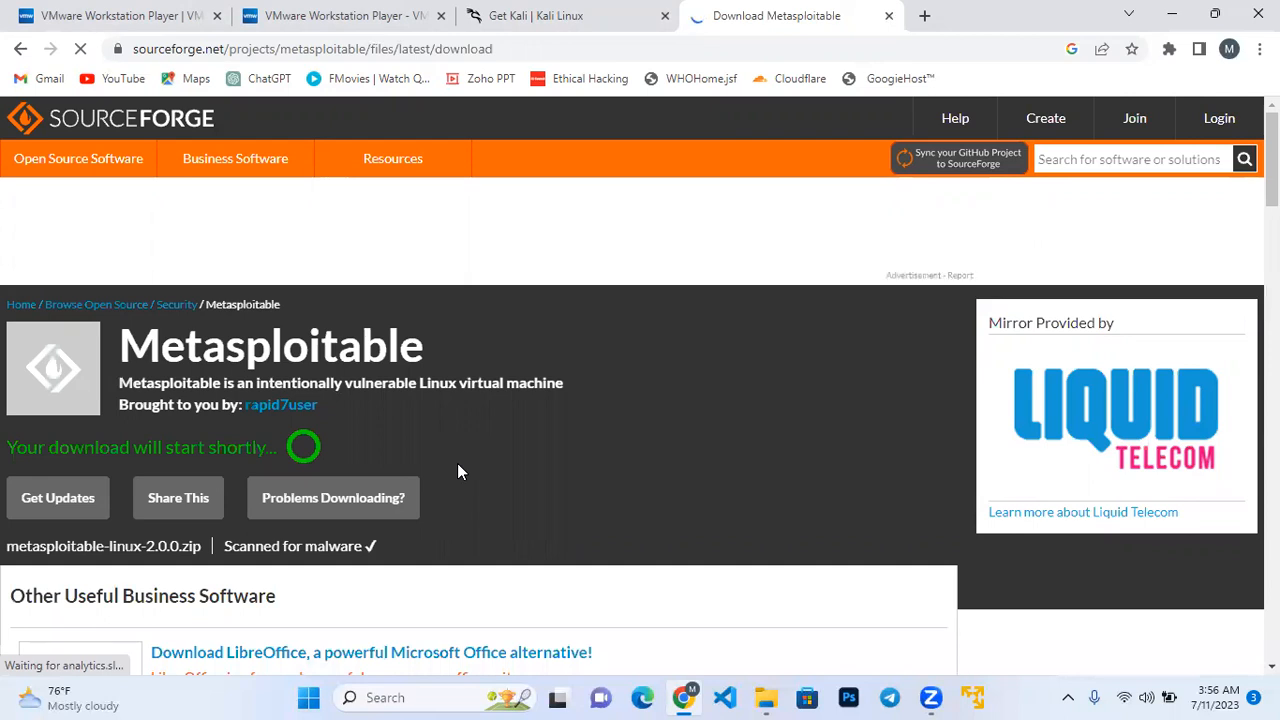
Cancel the running download of the Metasploitable zip file.
scroll(460, 472, down, 2)
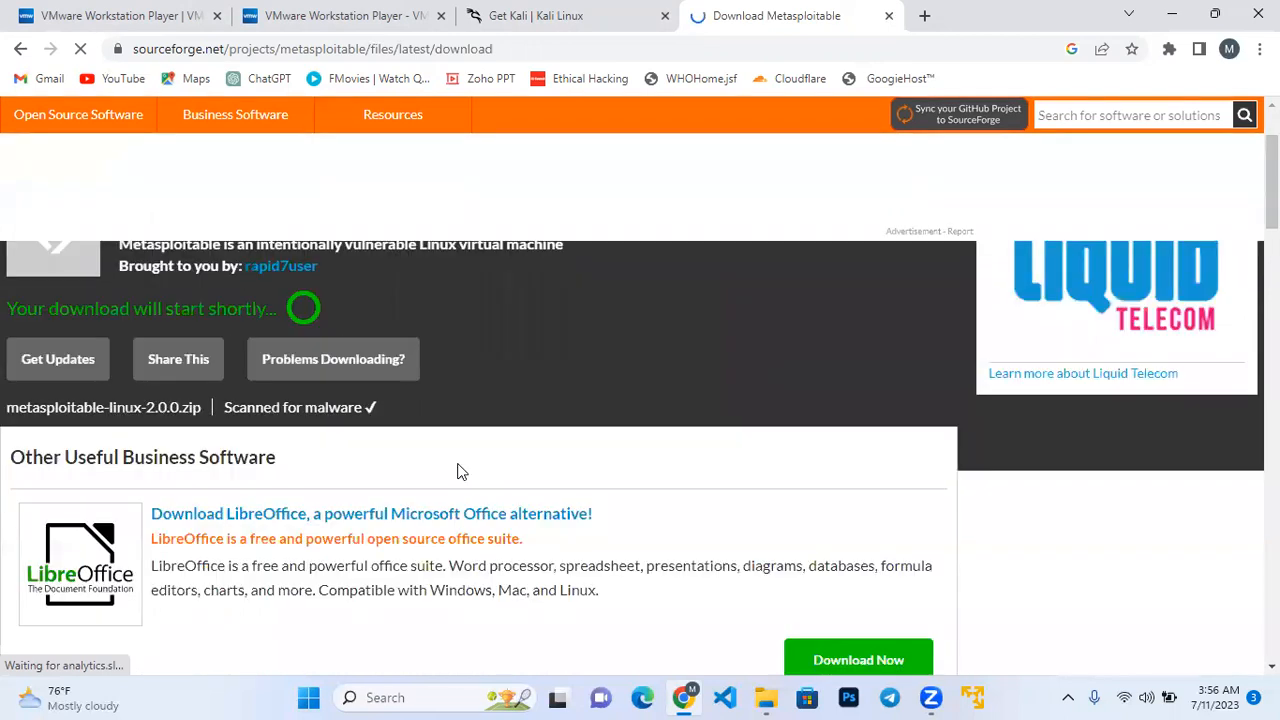
scroll(460, 472, down, 1)
scroll(458, 470, down, 1)
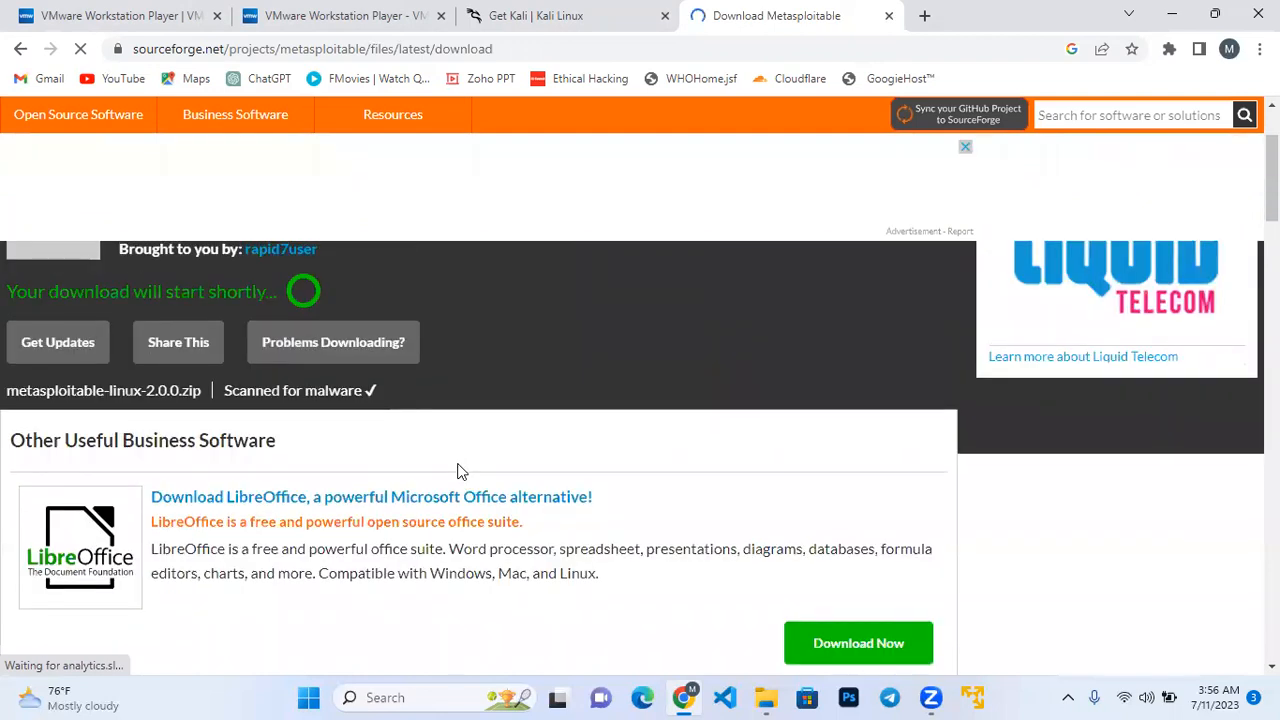
scroll(458, 465, up, 2)
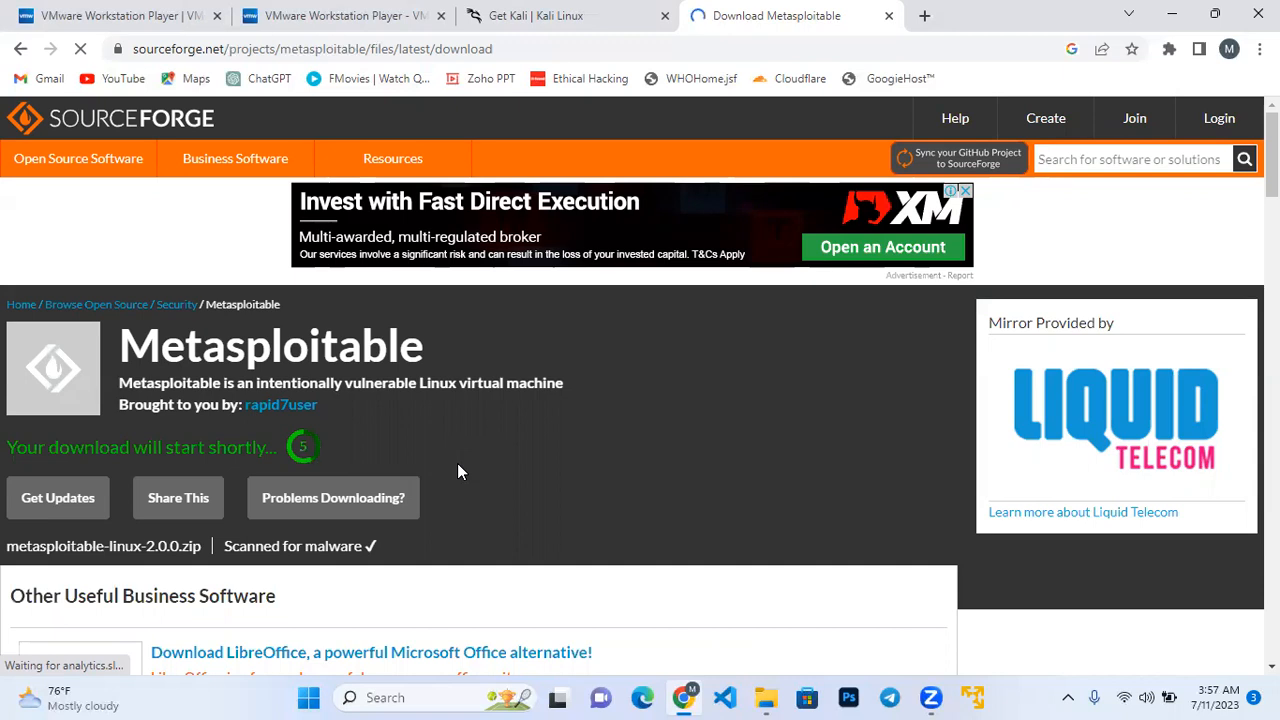
scroll(457, 463, down, 1)
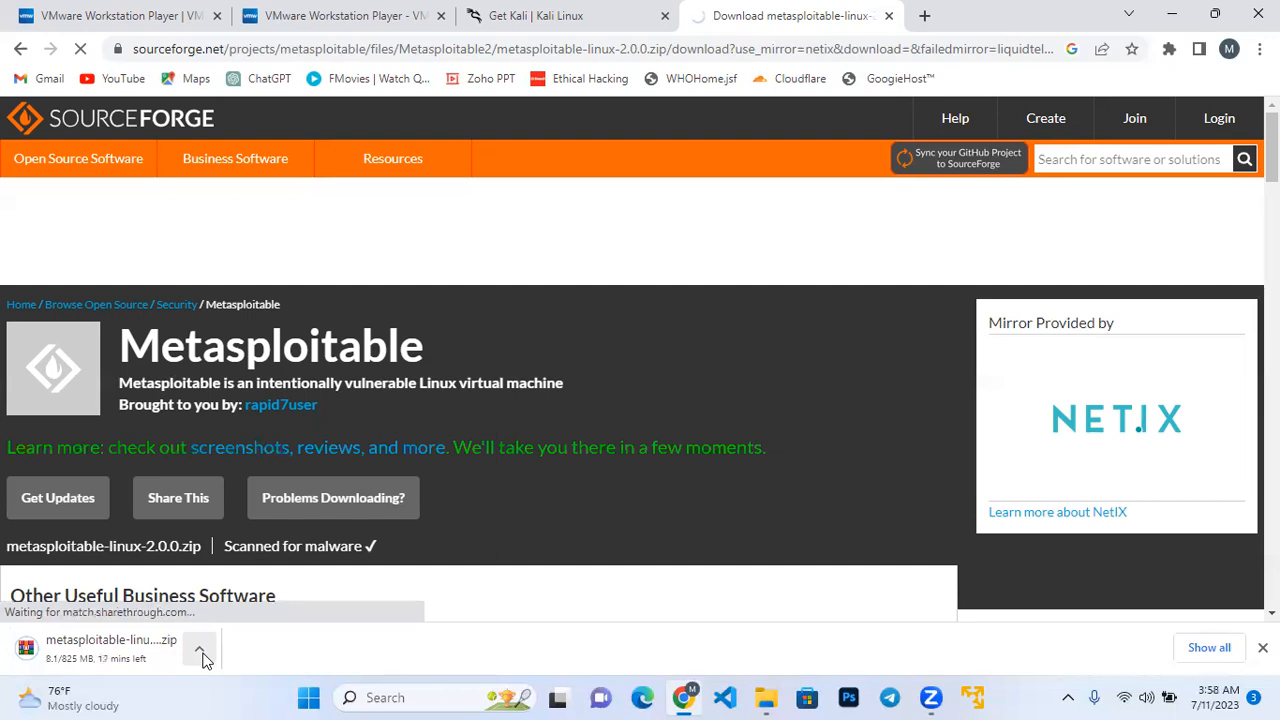
click(201, 655)
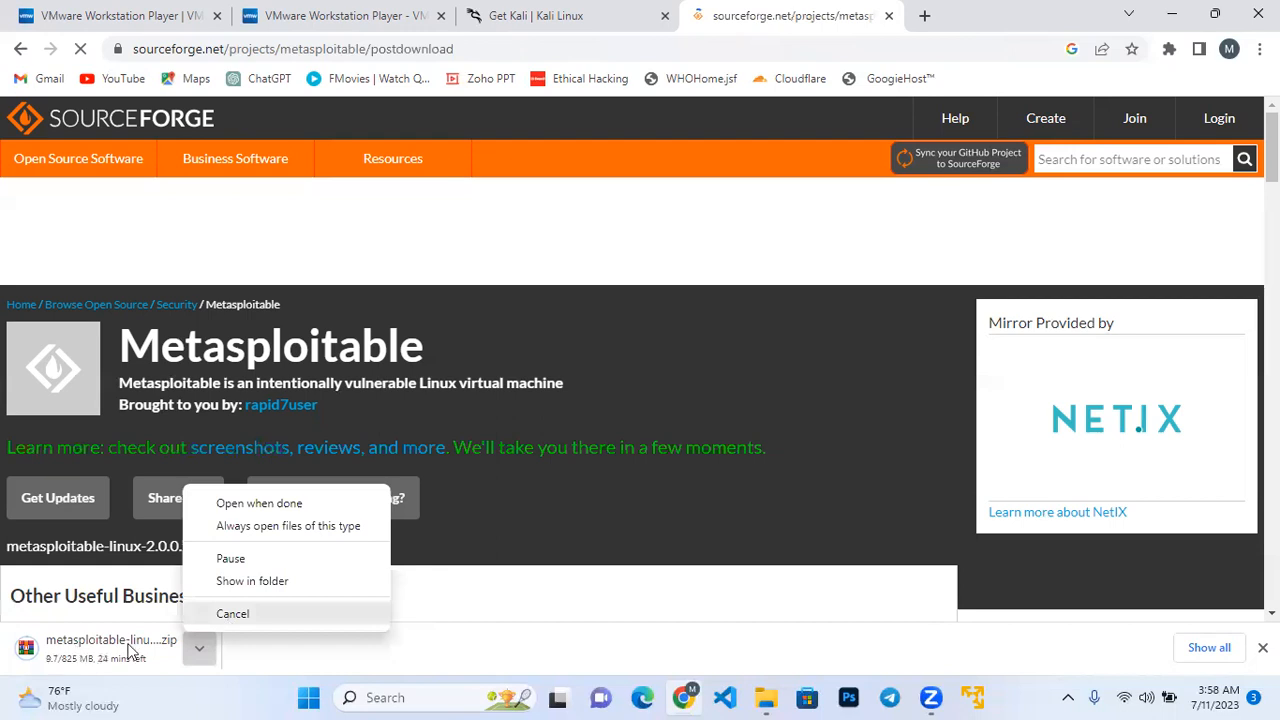
click(232, 613)
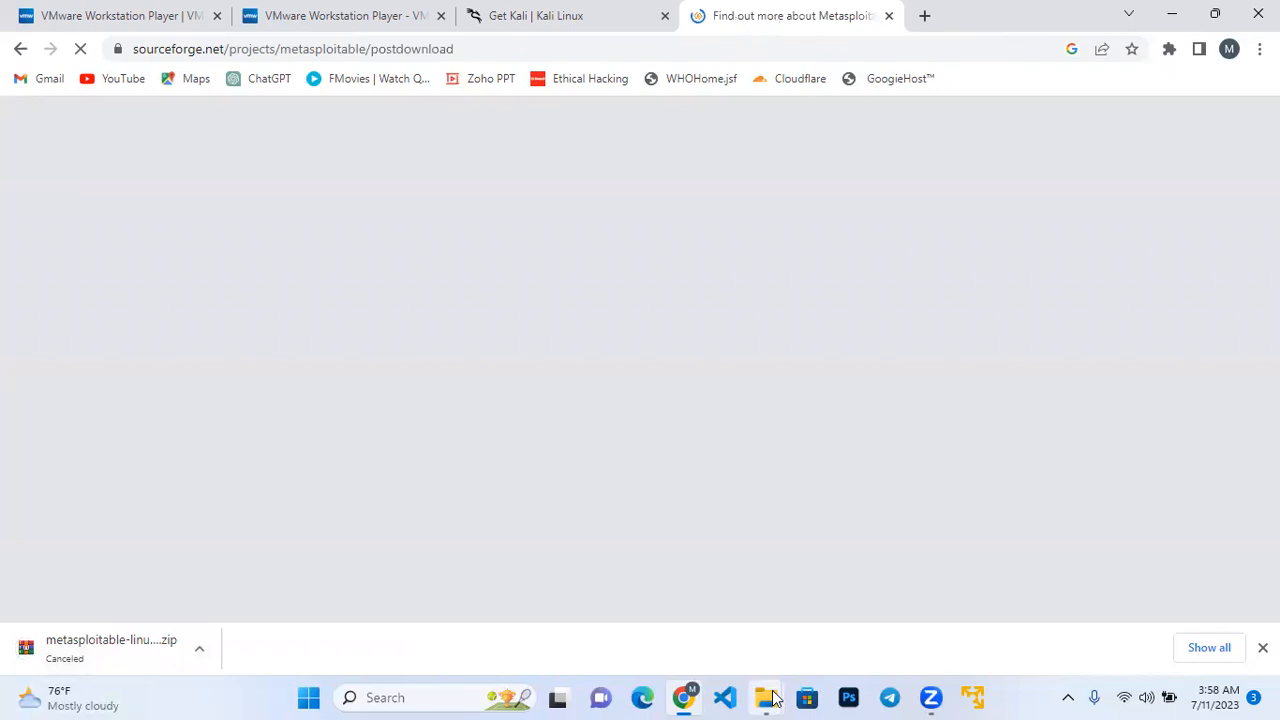
In File Explorer, locate the metasploitable-linux-2.0.0 ZIP archive and its extracted folder on USB Drive (D:), then minimize the window.
mouse_move(768, 697)
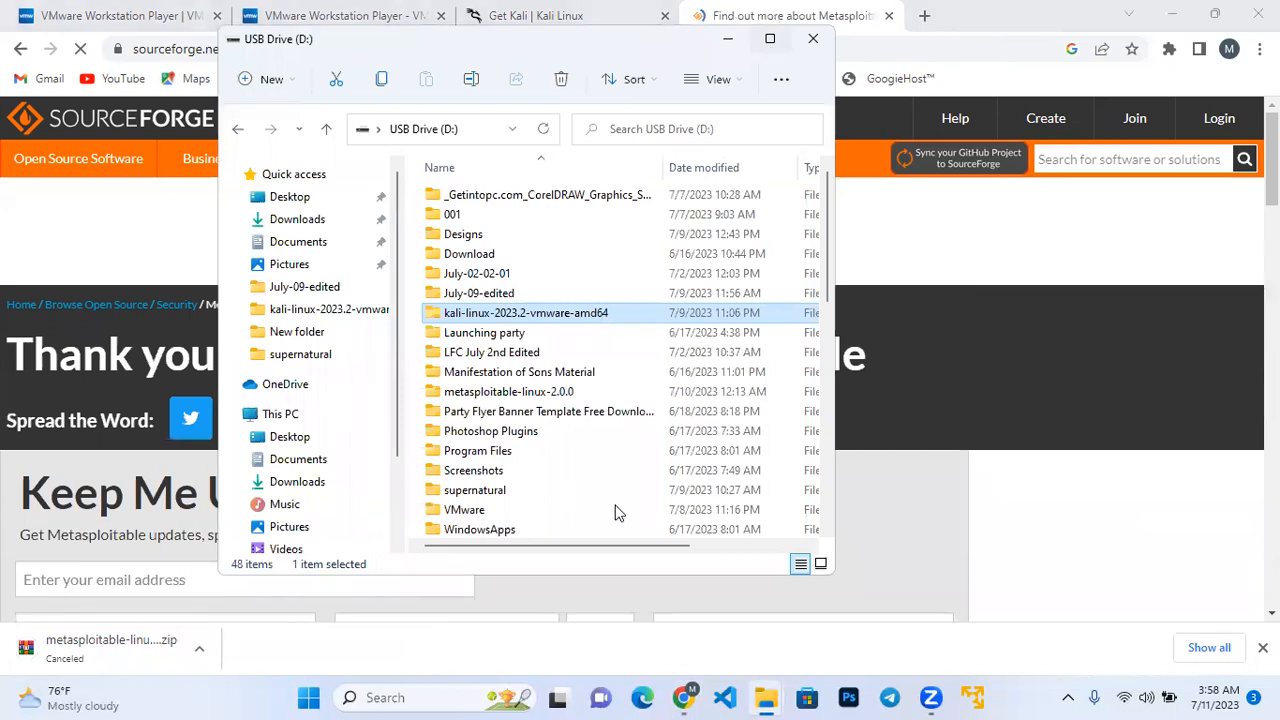
key(super+Up)
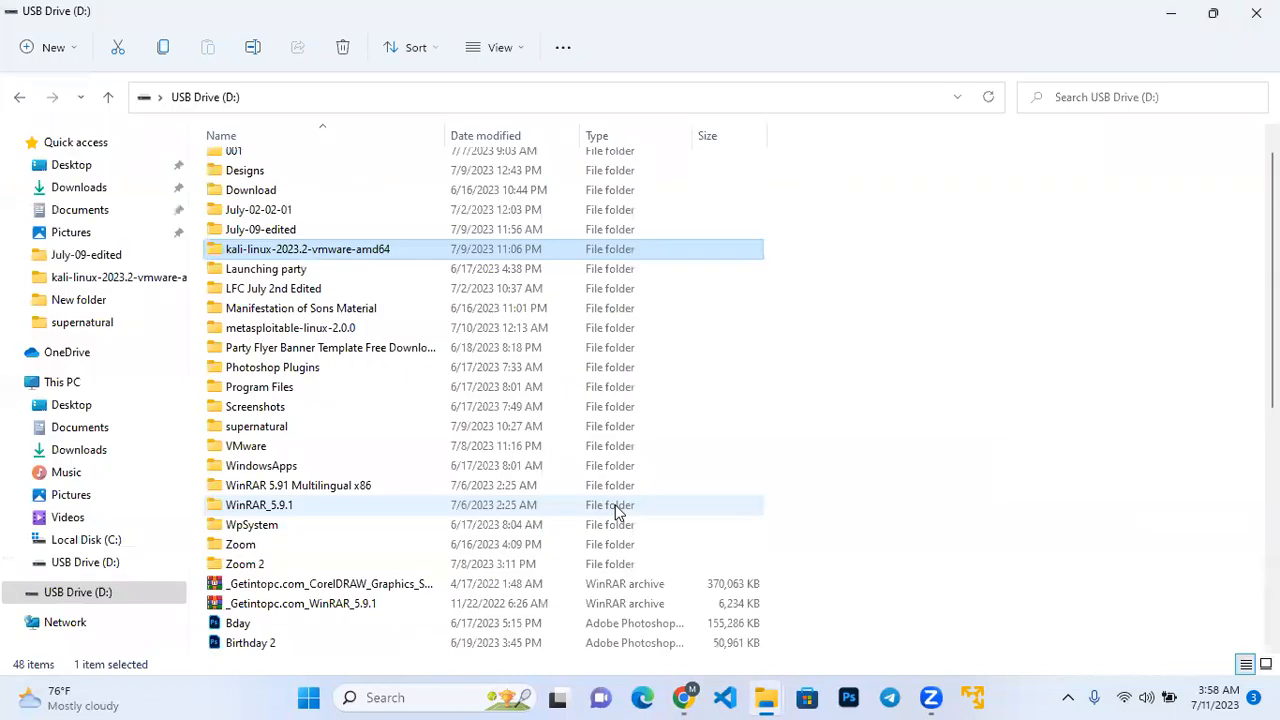
scroll(580, 512, down, 7)
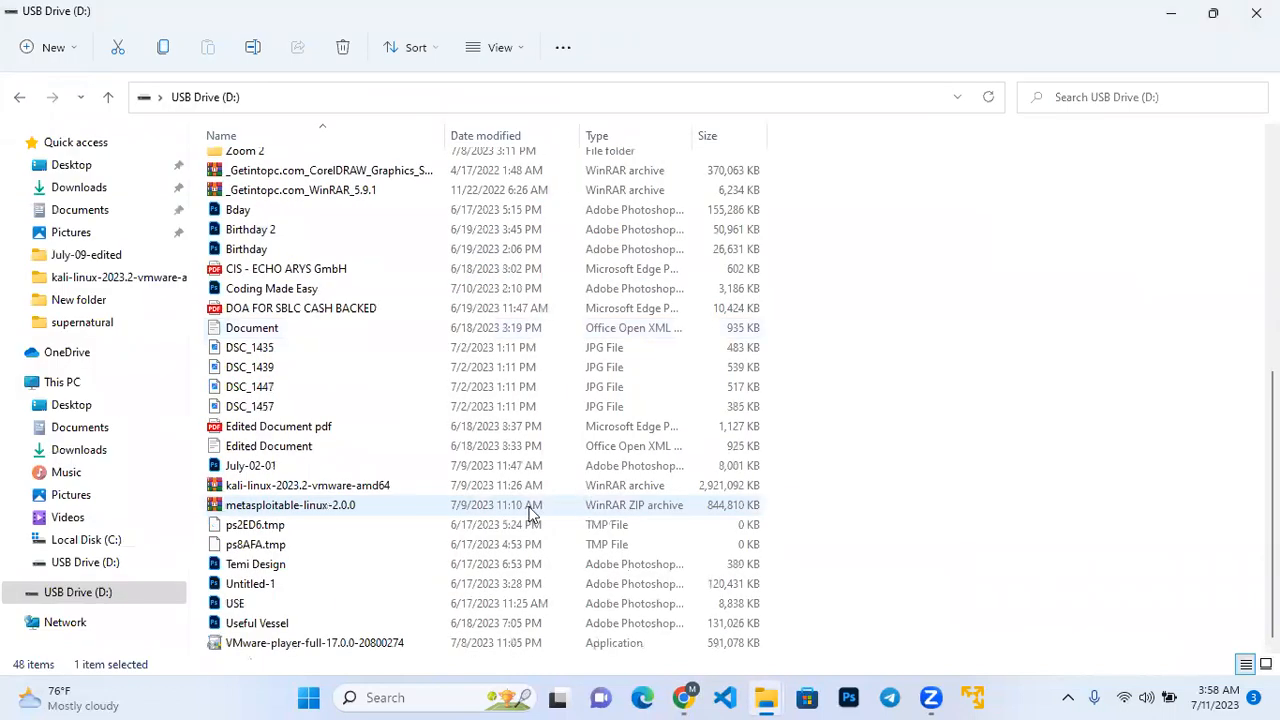
click(462, 512)
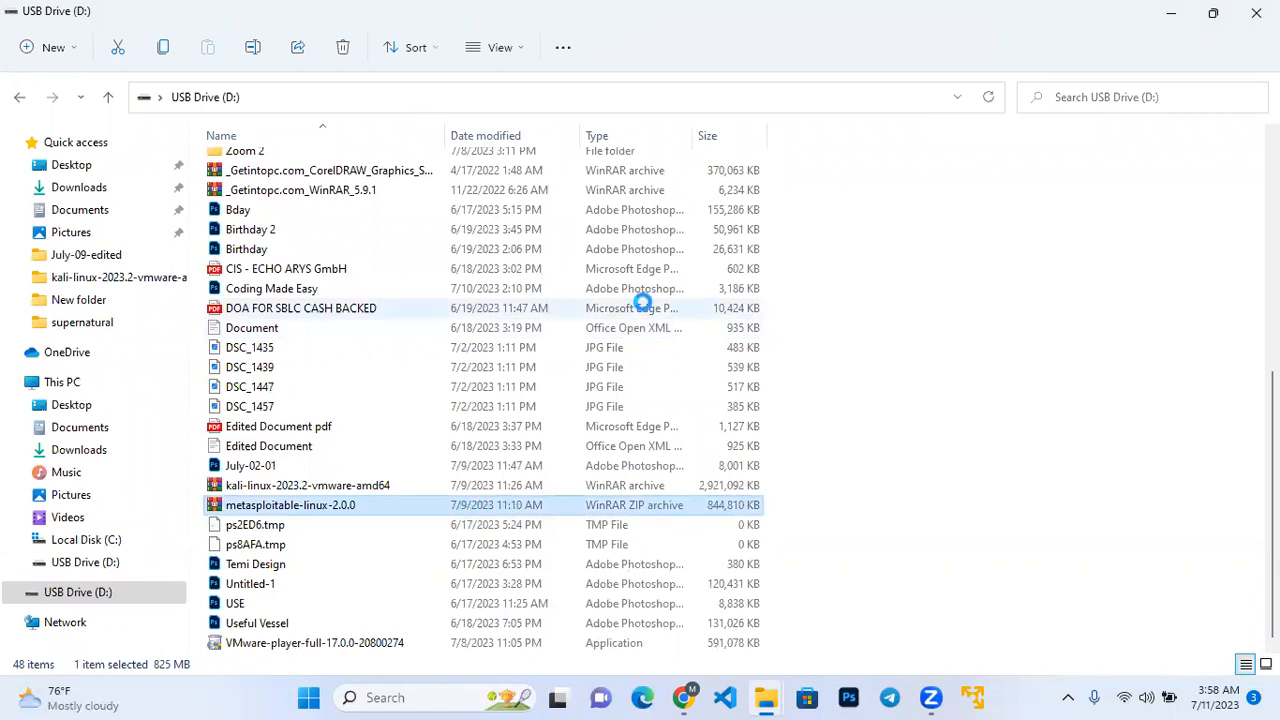
scroll(540, 338, up, 8)
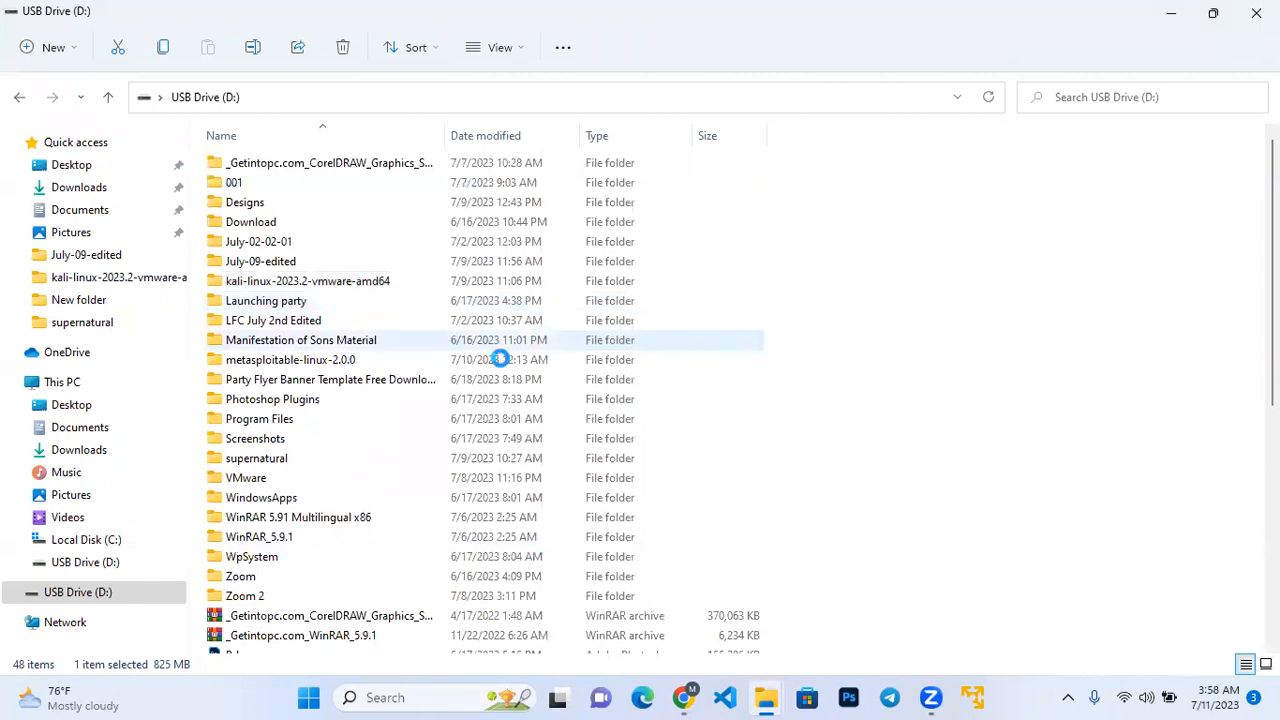
click(343, 360)
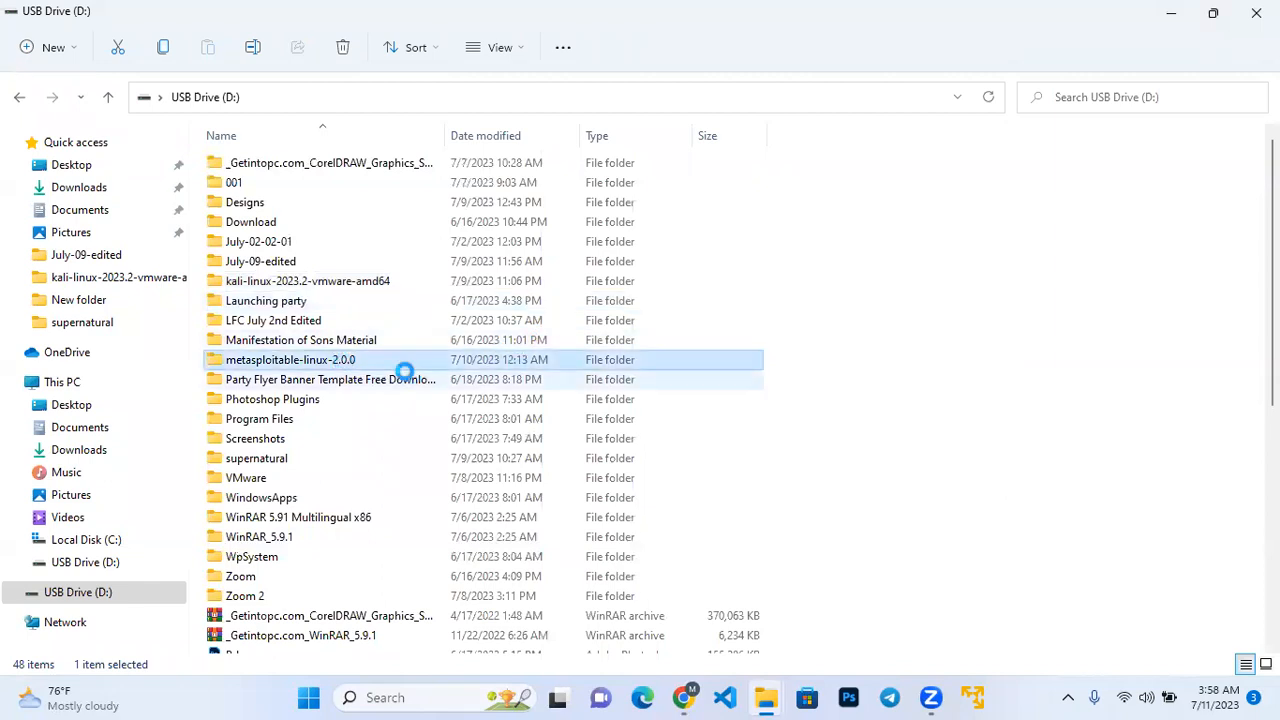
click(1214, 18)
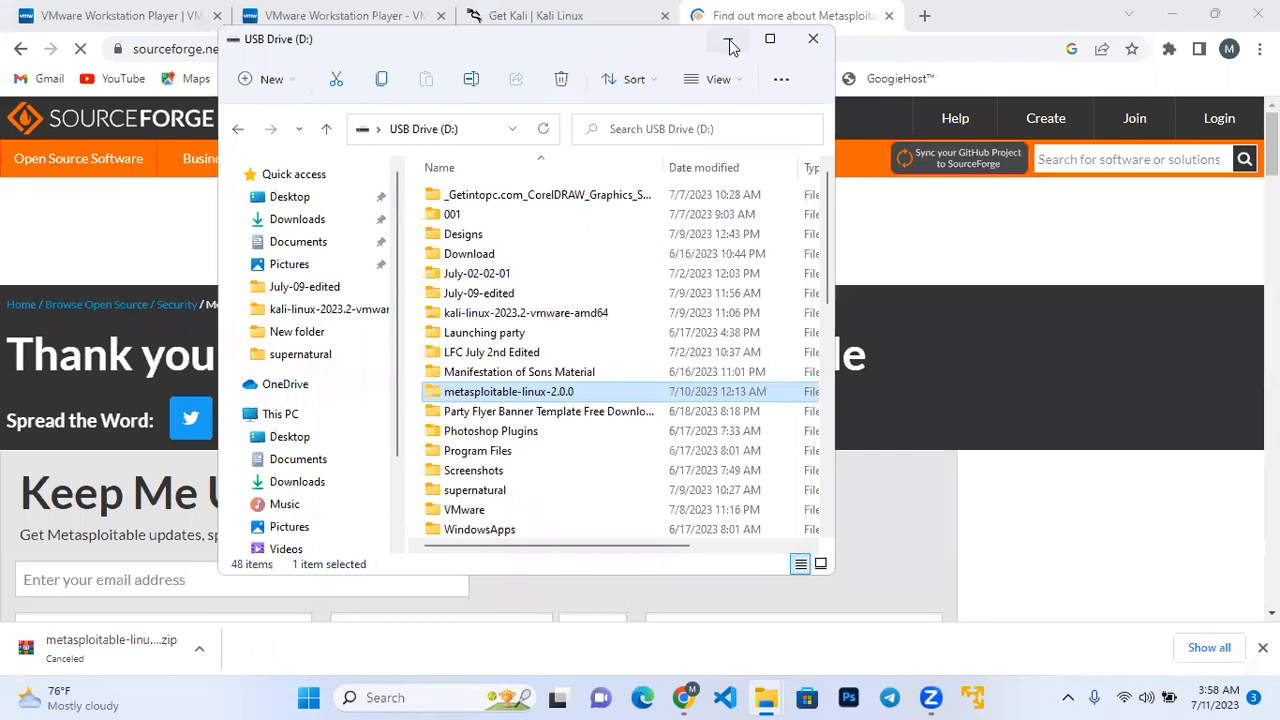
click(730, 45)
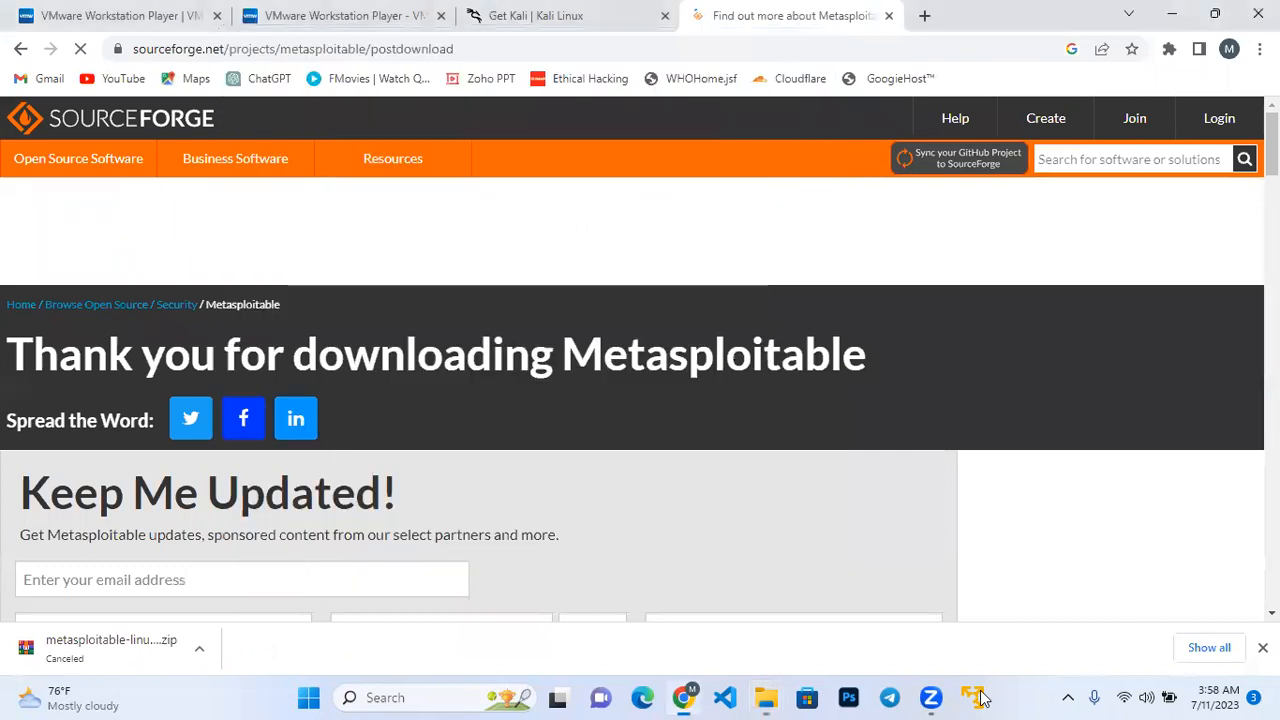
Launch VMware Workstation 17 Player and maximize its window.
click(978, 697)
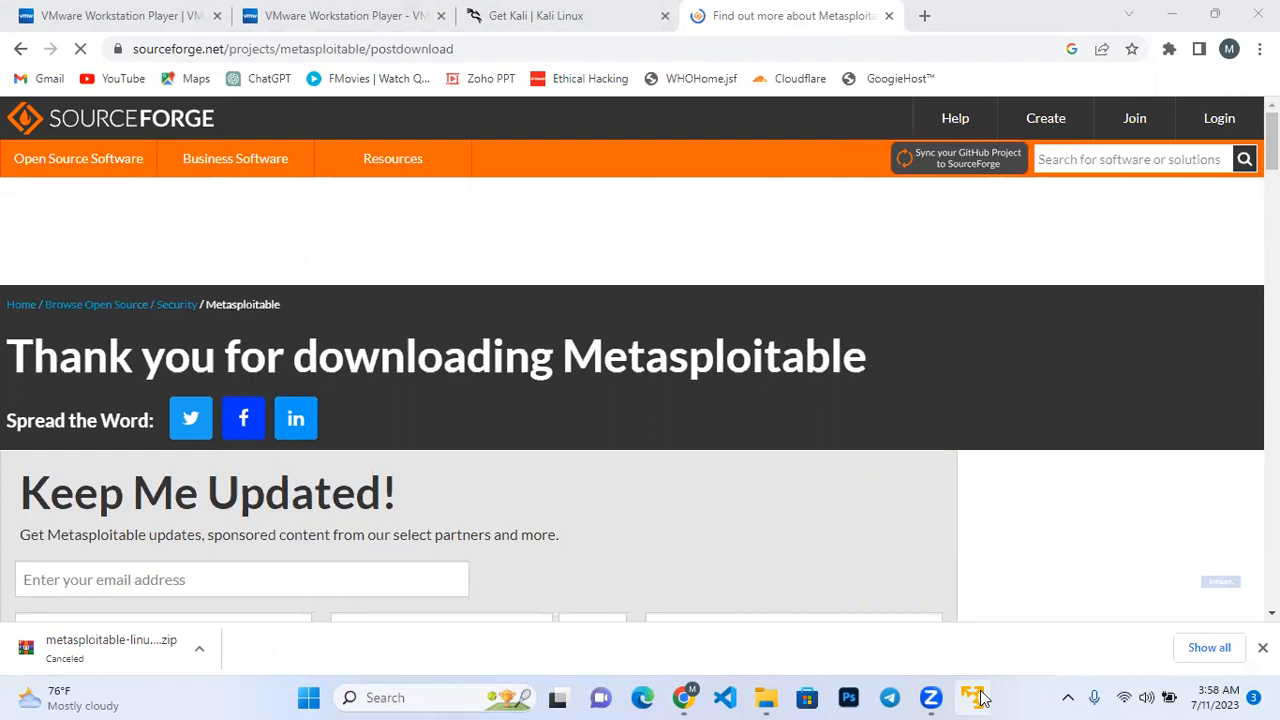
click(978, 697)
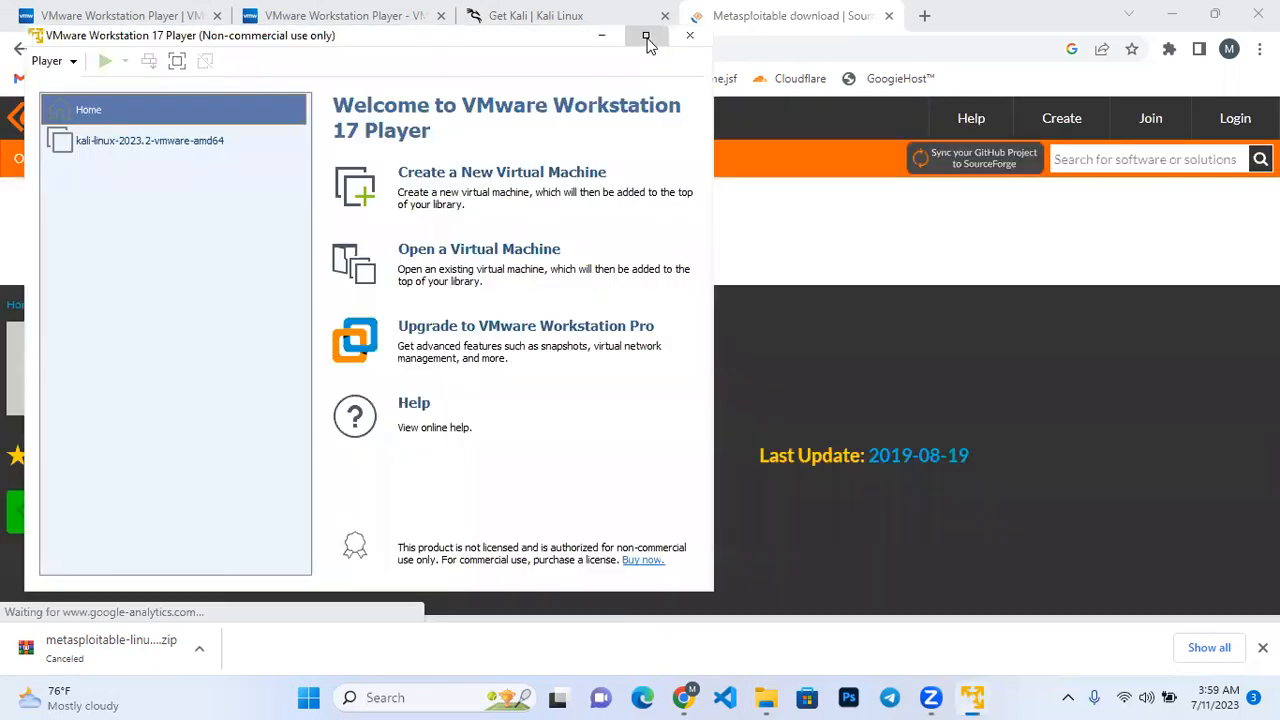
click(646, 38)
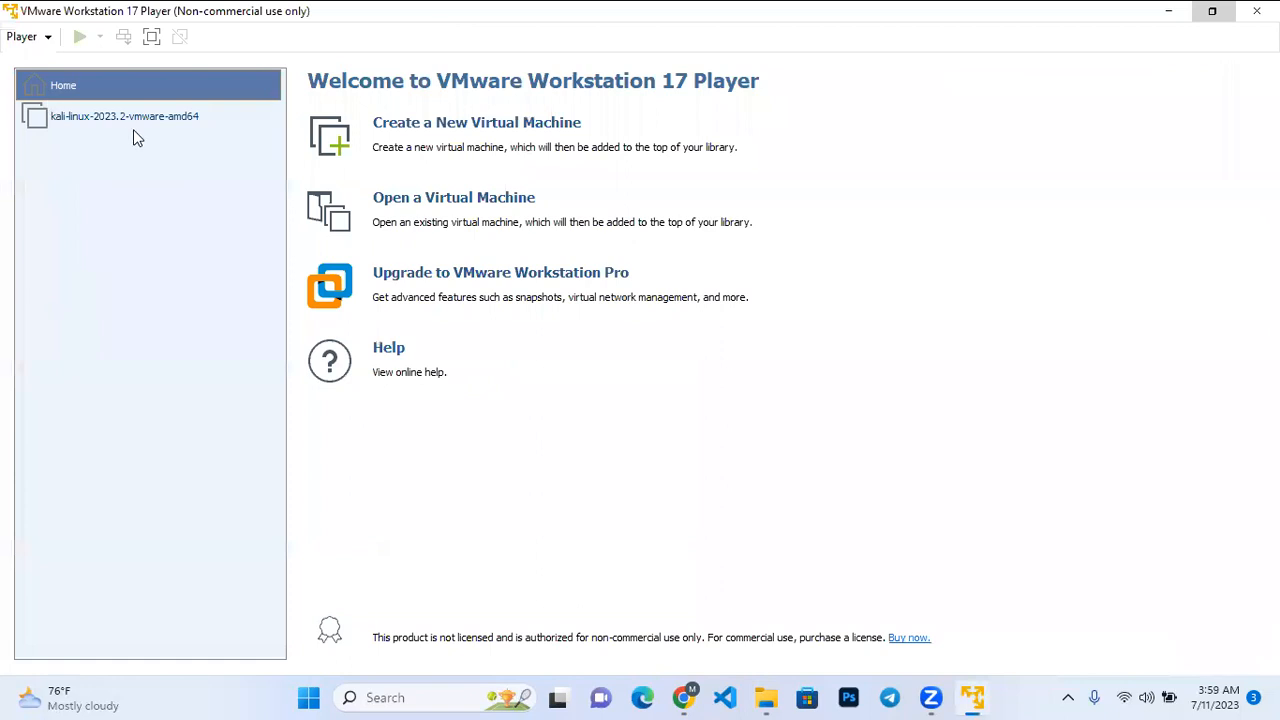
Start a new virtual machine with the option to install the operating system later, and continue to guest operating system selection.
click(49, 34)
mouse_move(120, 58)
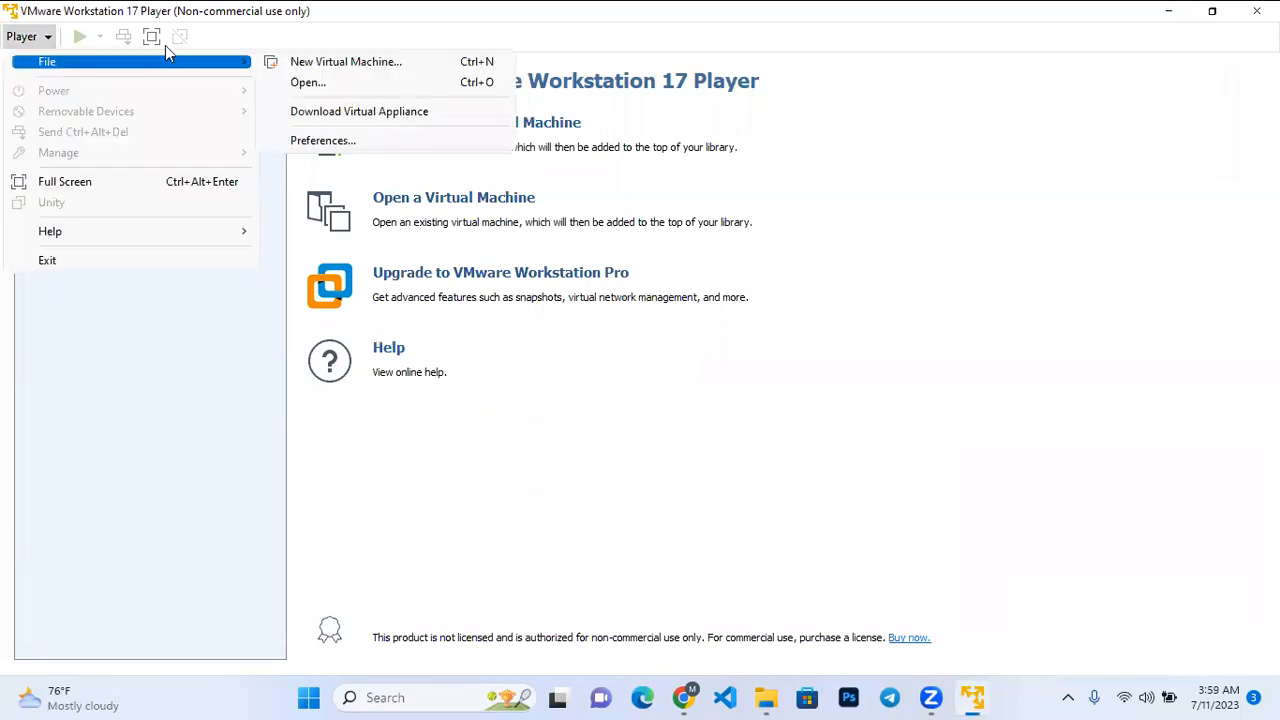
click(335, 67)
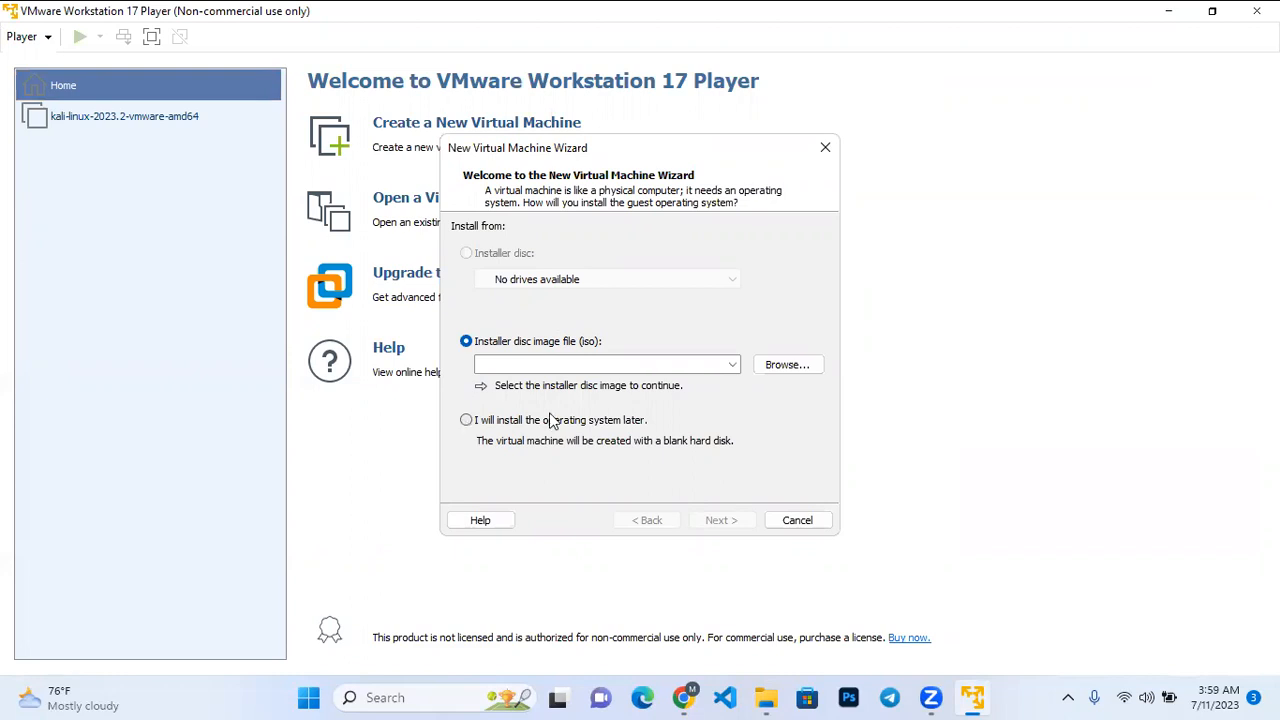
click(466, 420)
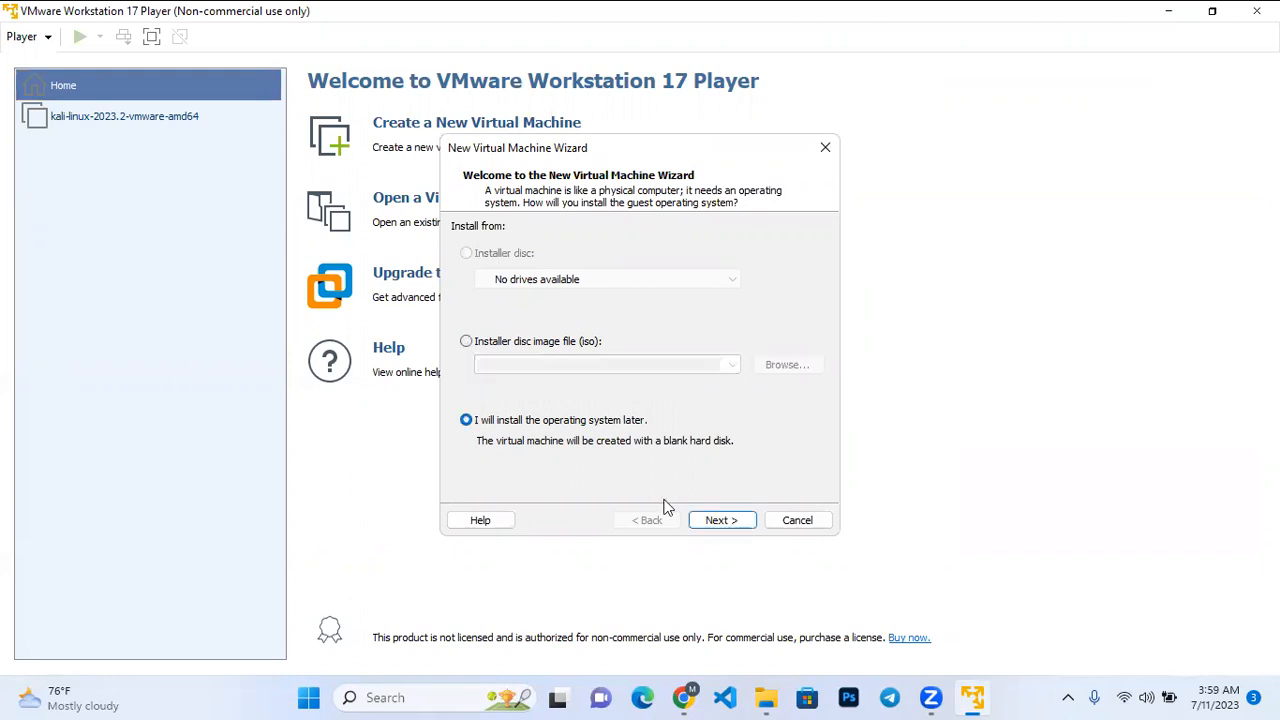
click(724, 528)
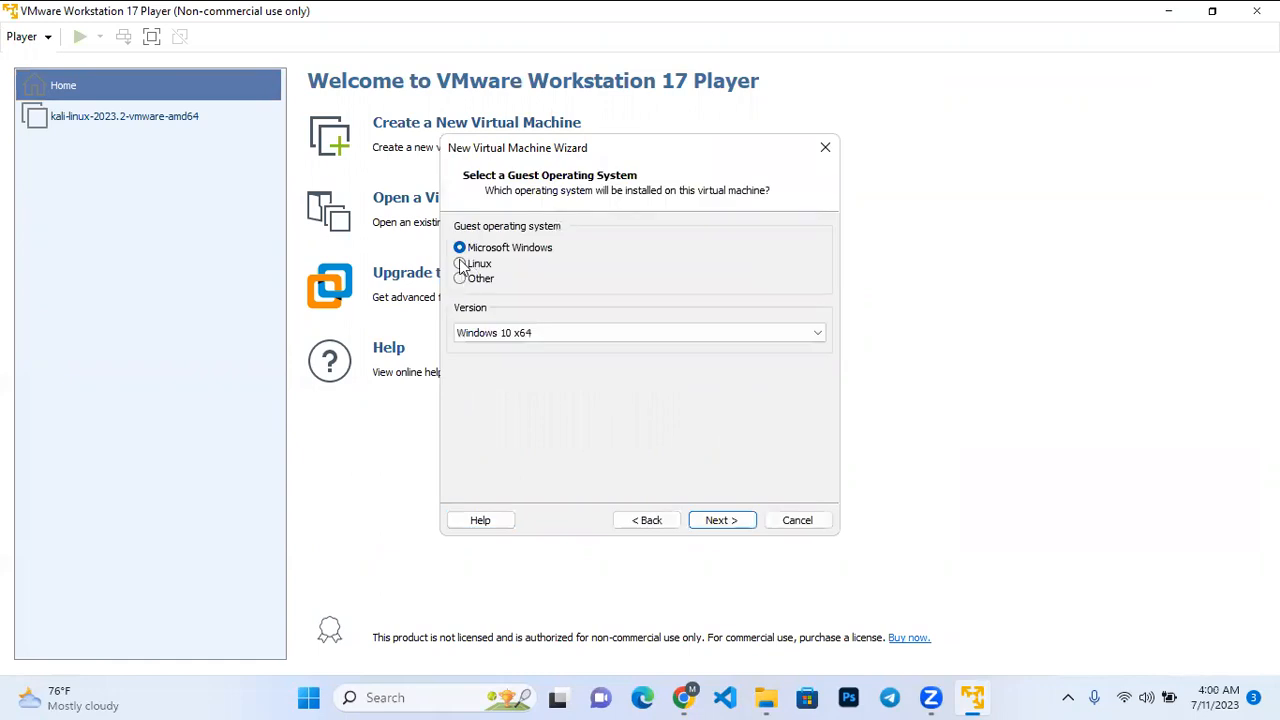
Choose Linux as the guest operating system with version Other Linux 4.x kernel 64-bit.
click(460, 264)
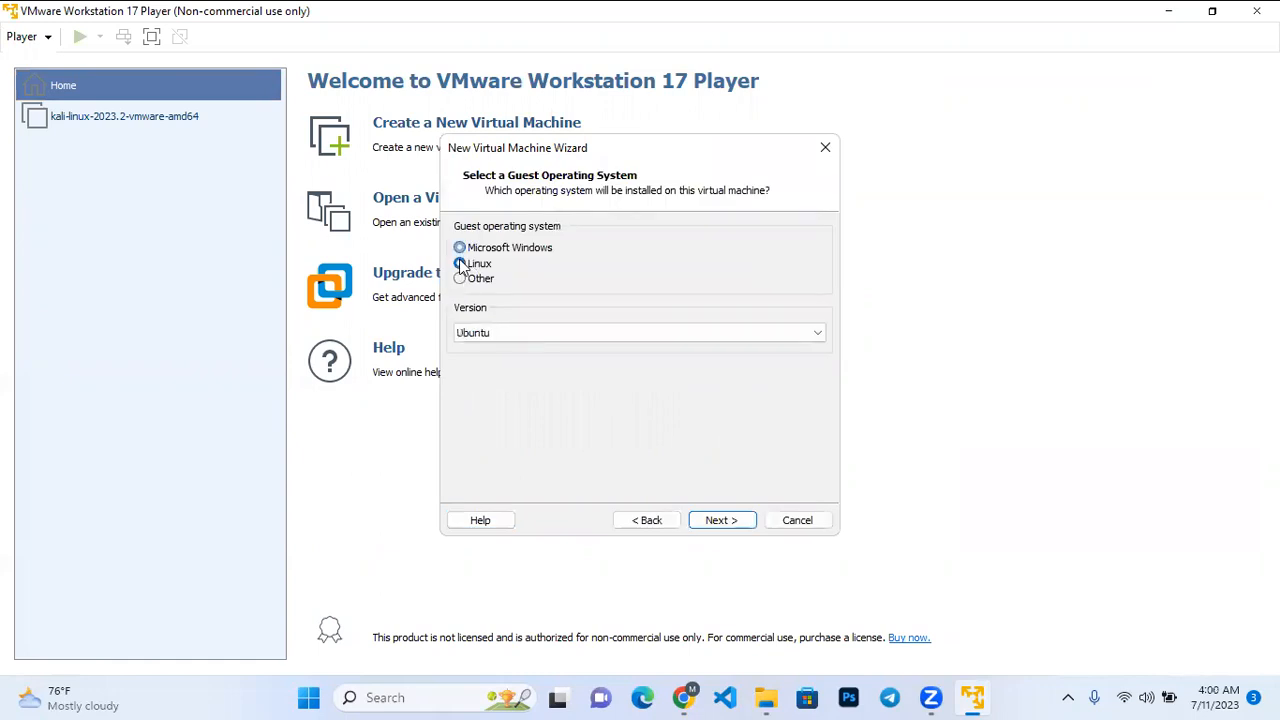
click(534, 330)
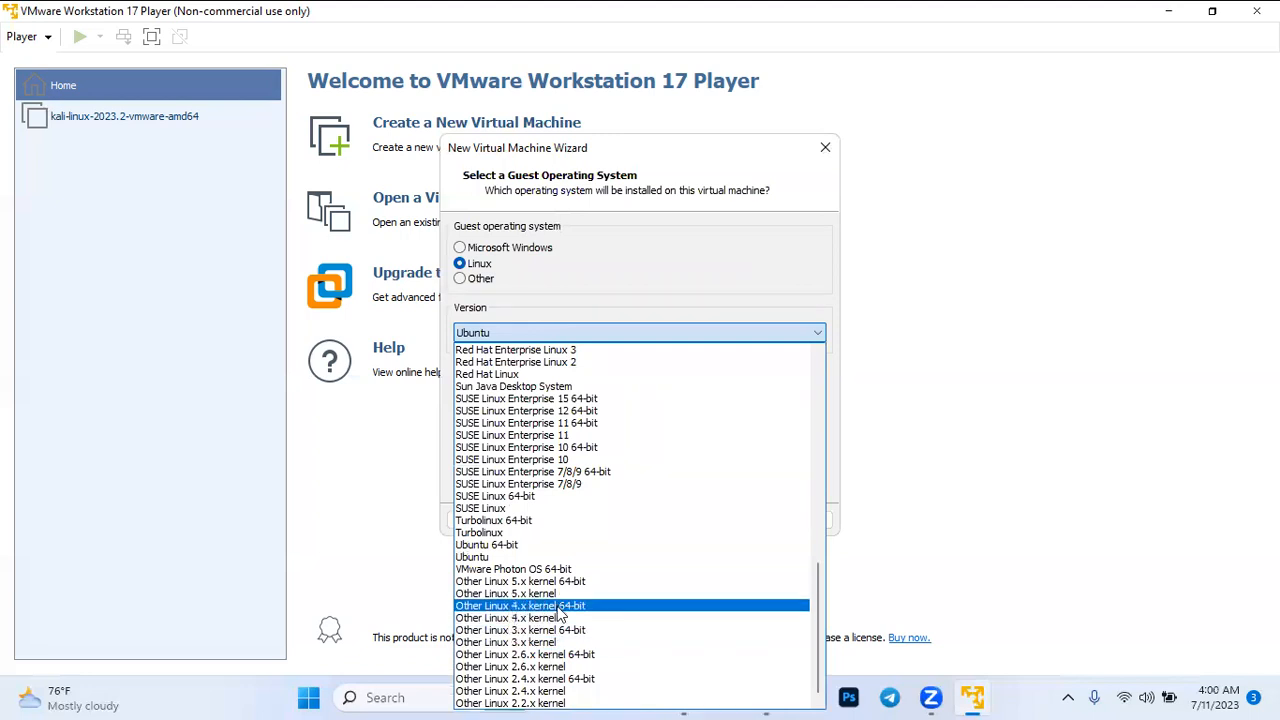
click(608, 606)
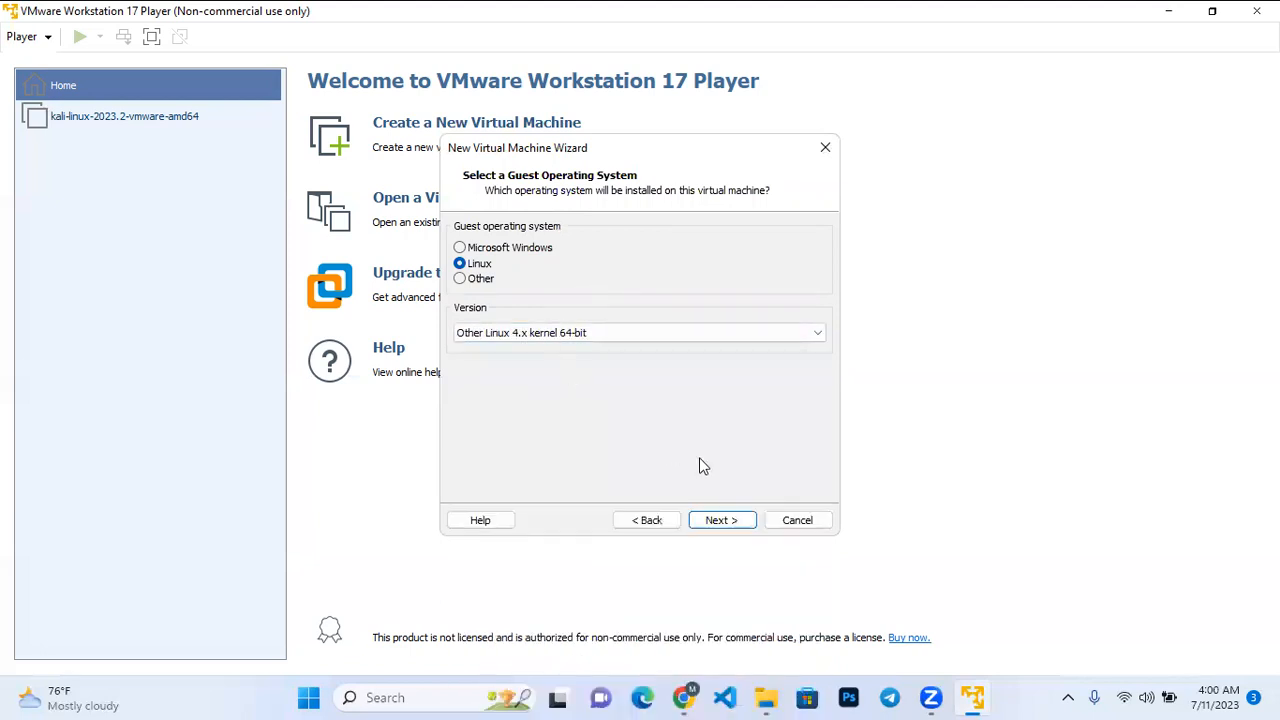
Keep the default name Other Linux 4.x kernel 64-bit and default location for the new virtual machine, and continue to disk capacity.
click(727, 527)
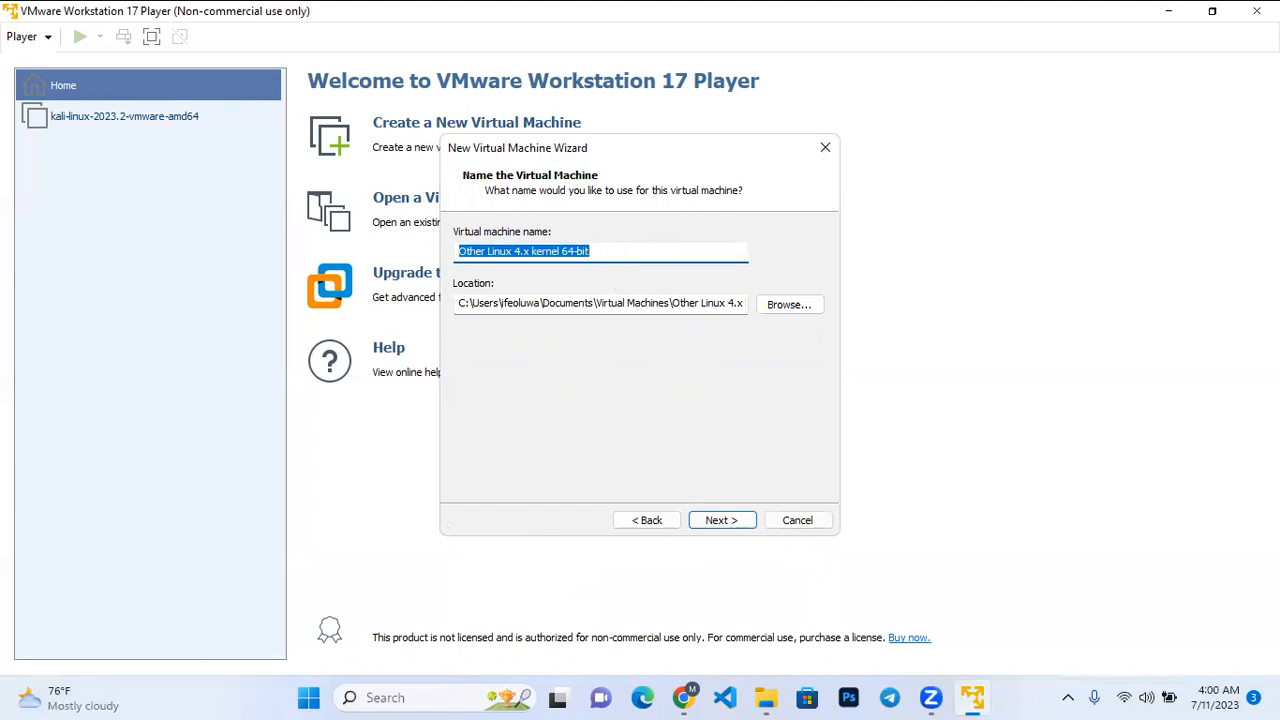
text(M)
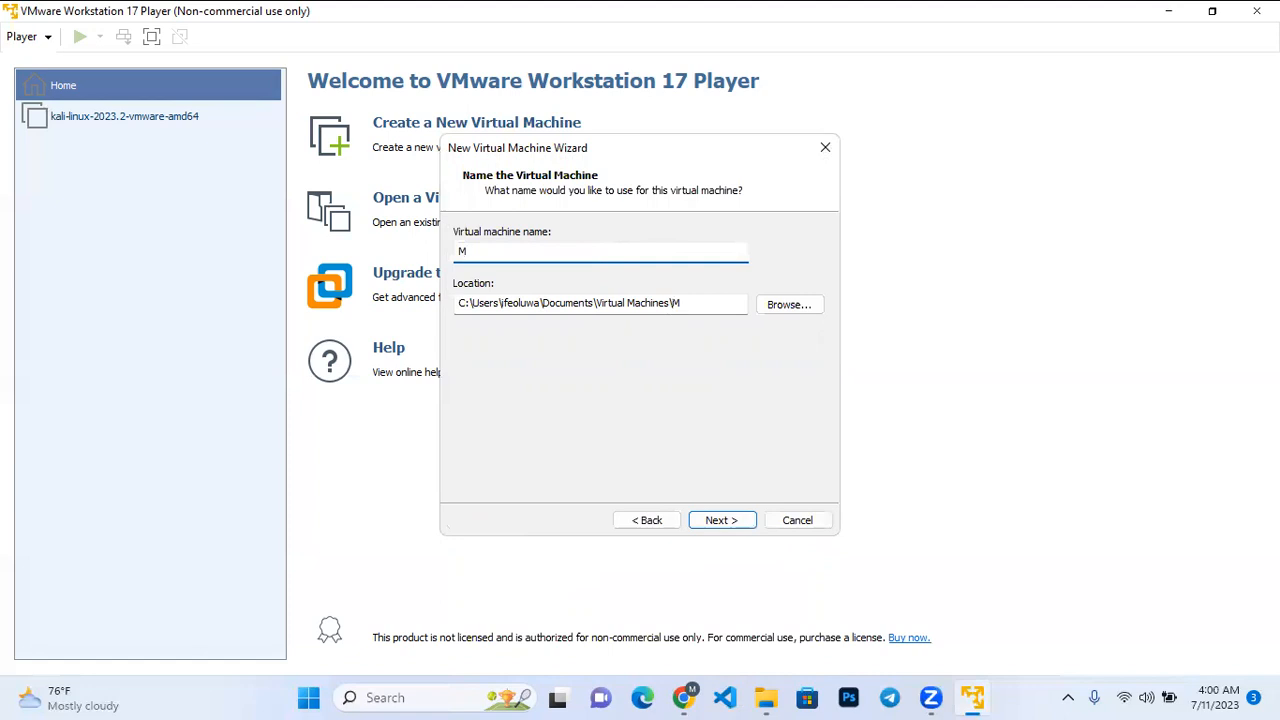
key(ctrl+z)
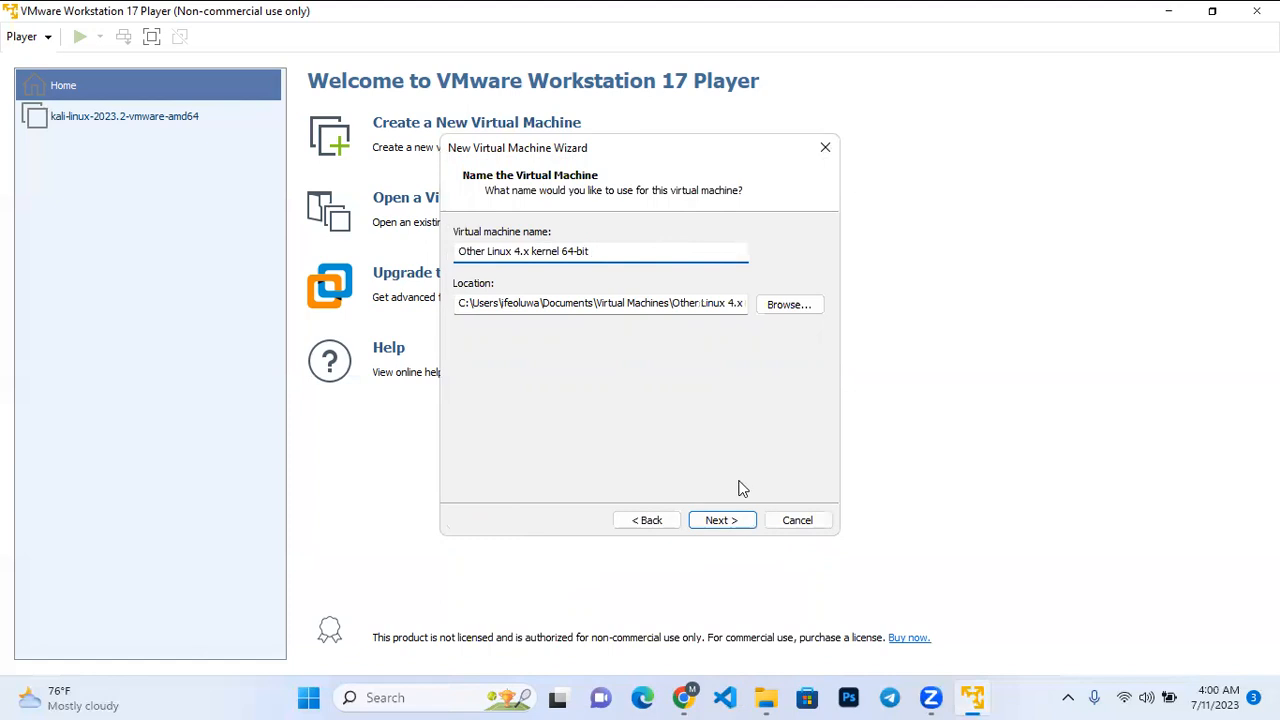
click(729, 528)
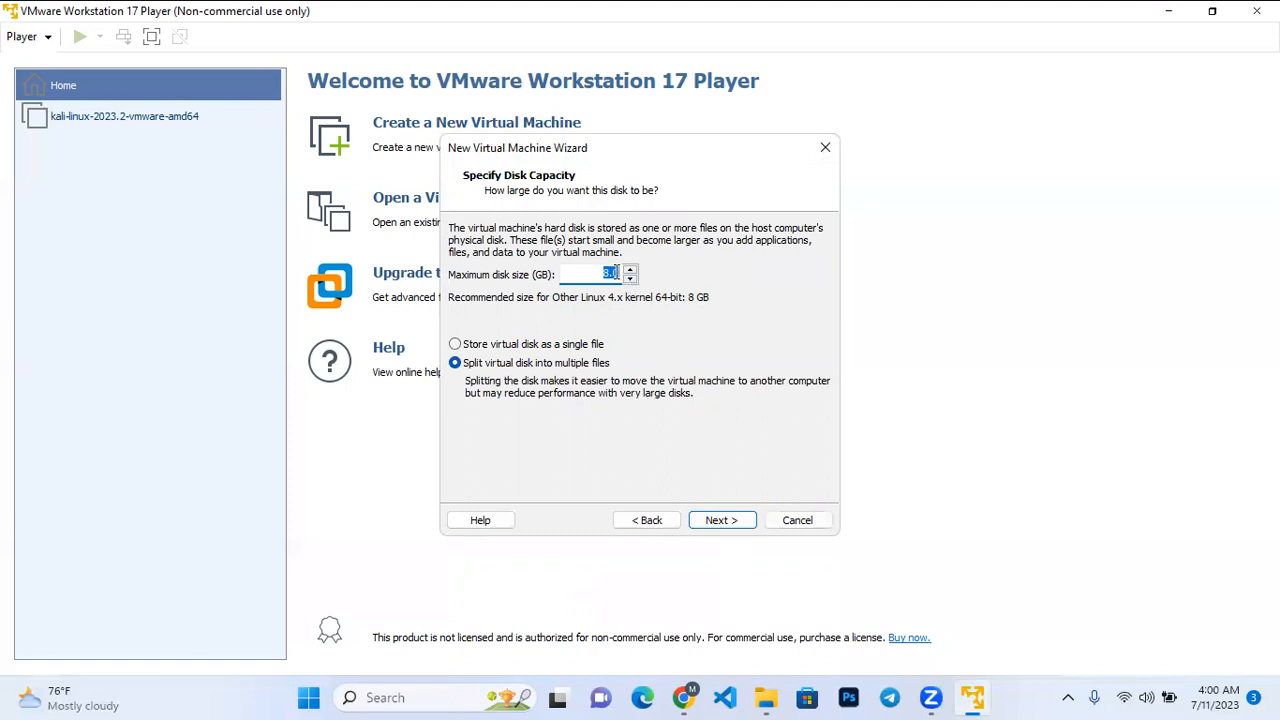
Set the maximum disk size to 0.2 GB, split into multiple files, and finish creating the virtual machine.
key(BackSpace)
text(0.2)
click(733, 520)
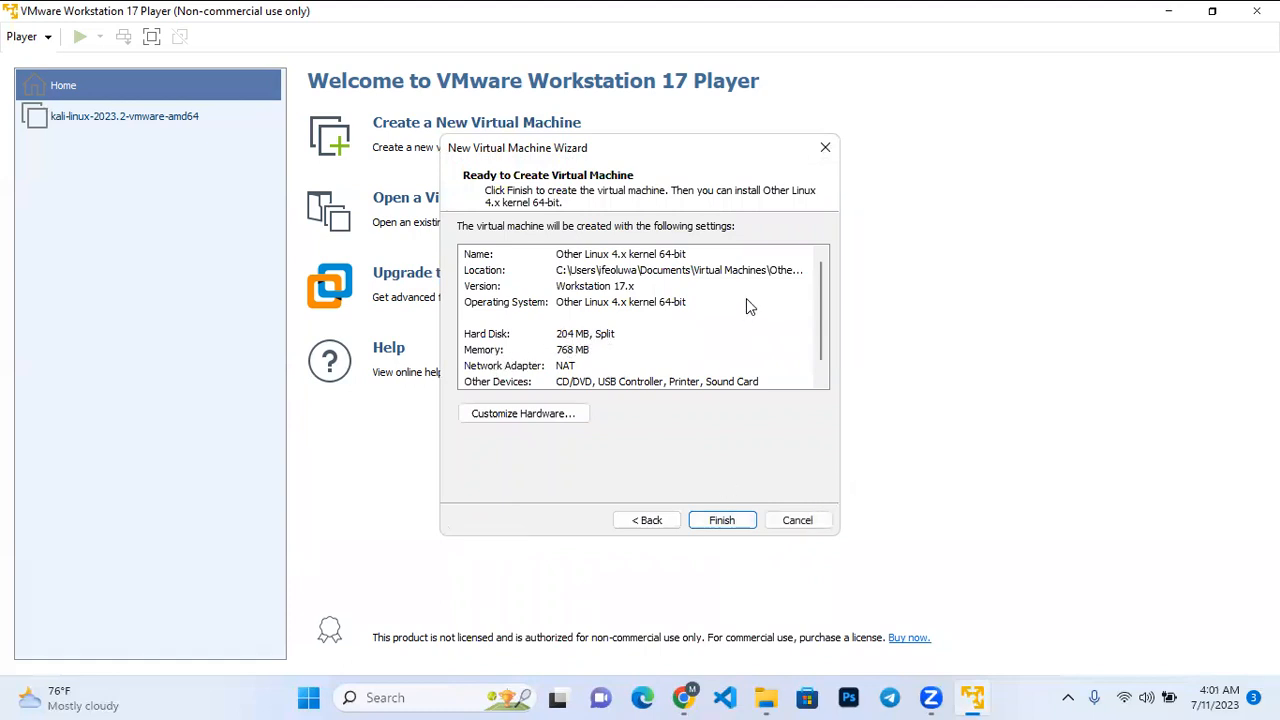
scroll(746, 298, down, 1)
click(710, 522)
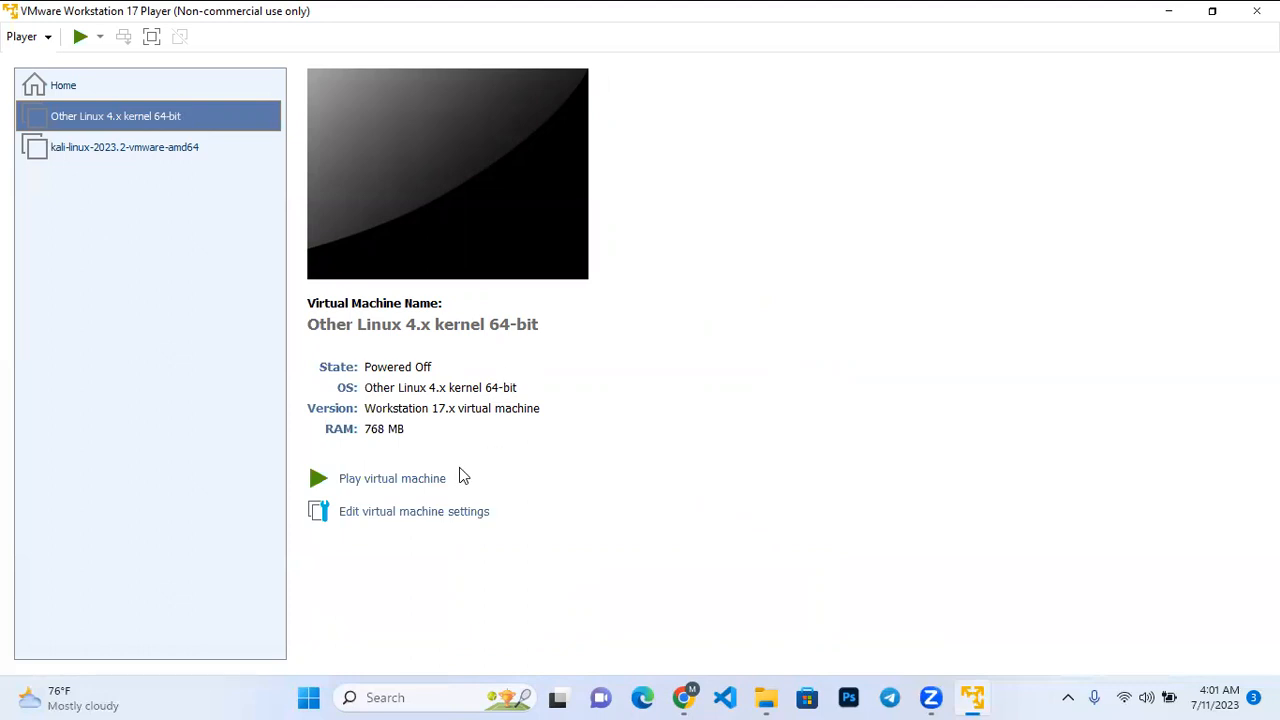
Rename the Other Linux 4.x kernel 64-bit virtual machine to Metasploitable 2 in its general settings and save.
click(462, 521)
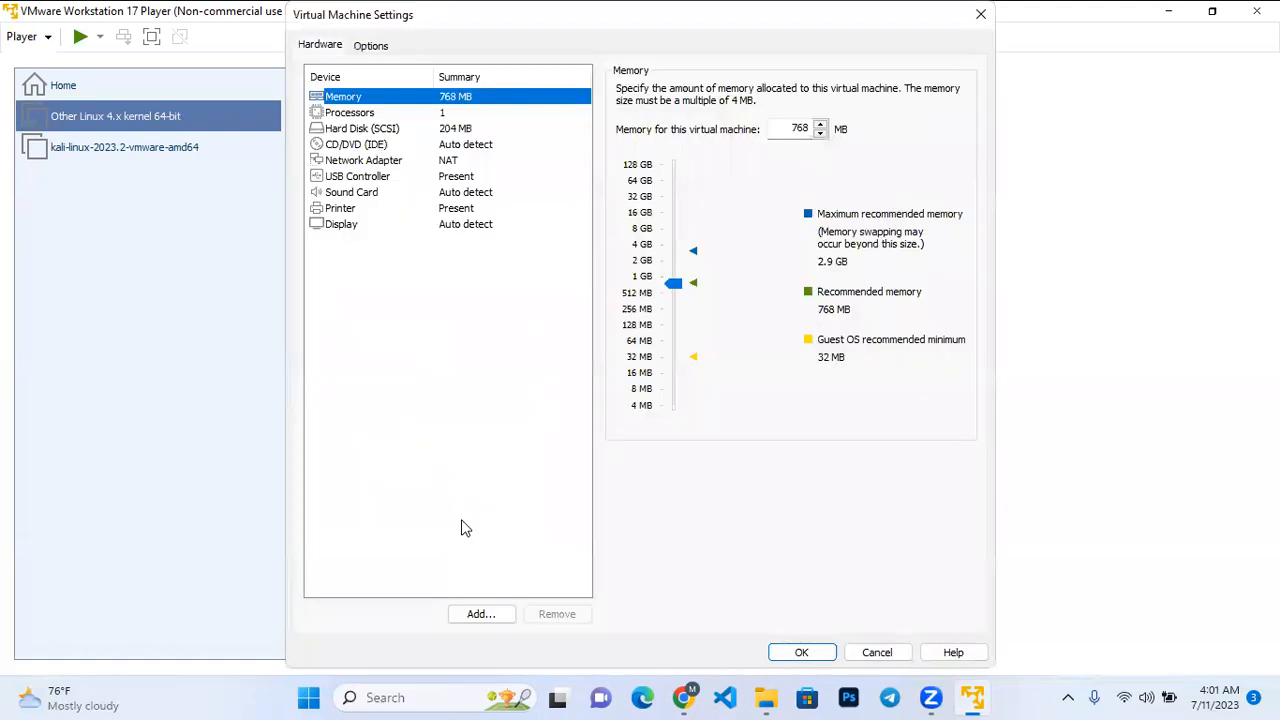
click(371, 46)
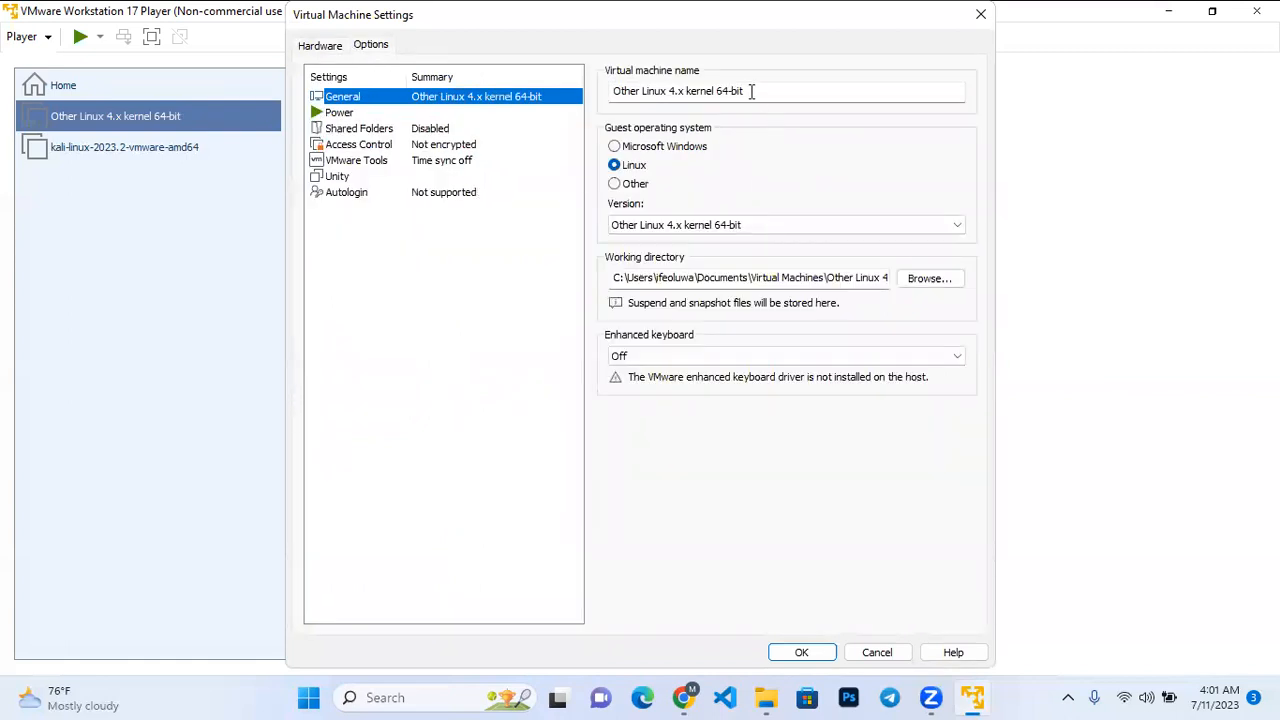
drag(752, 92, 444, 92)
text(Mea)
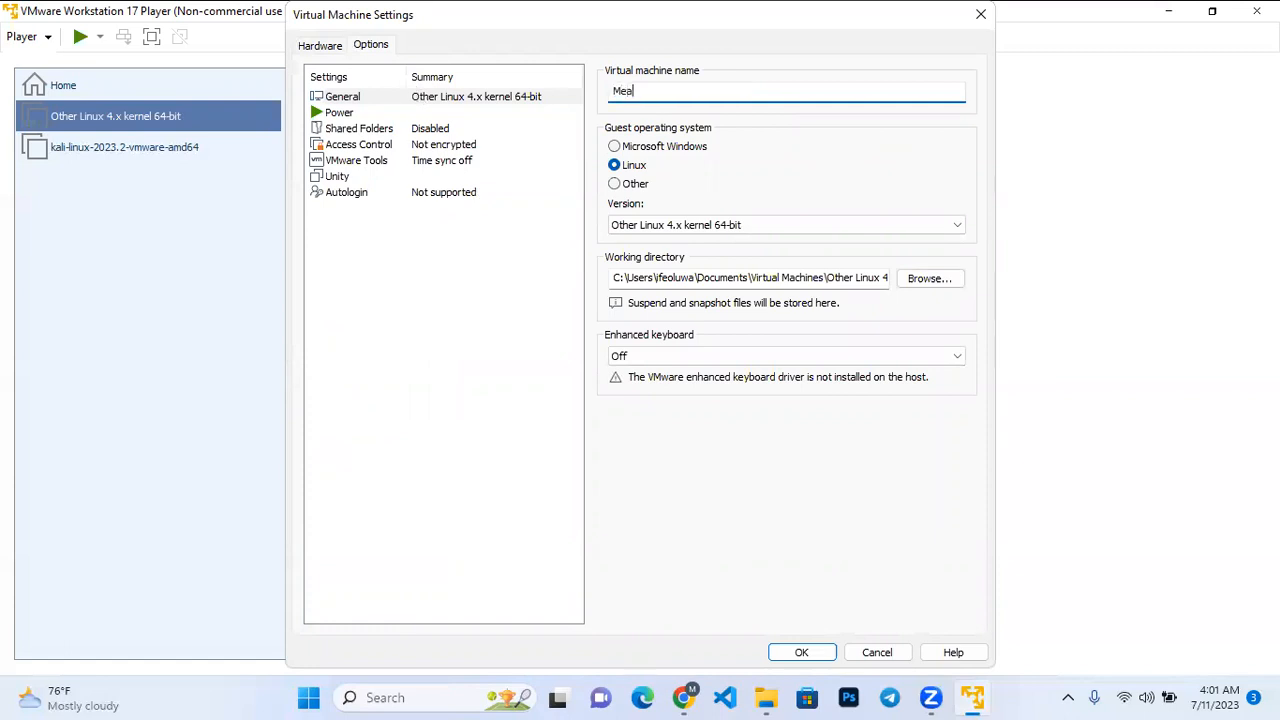
key(BackSpace)
text(tasploitable 2)
click(806, 651)
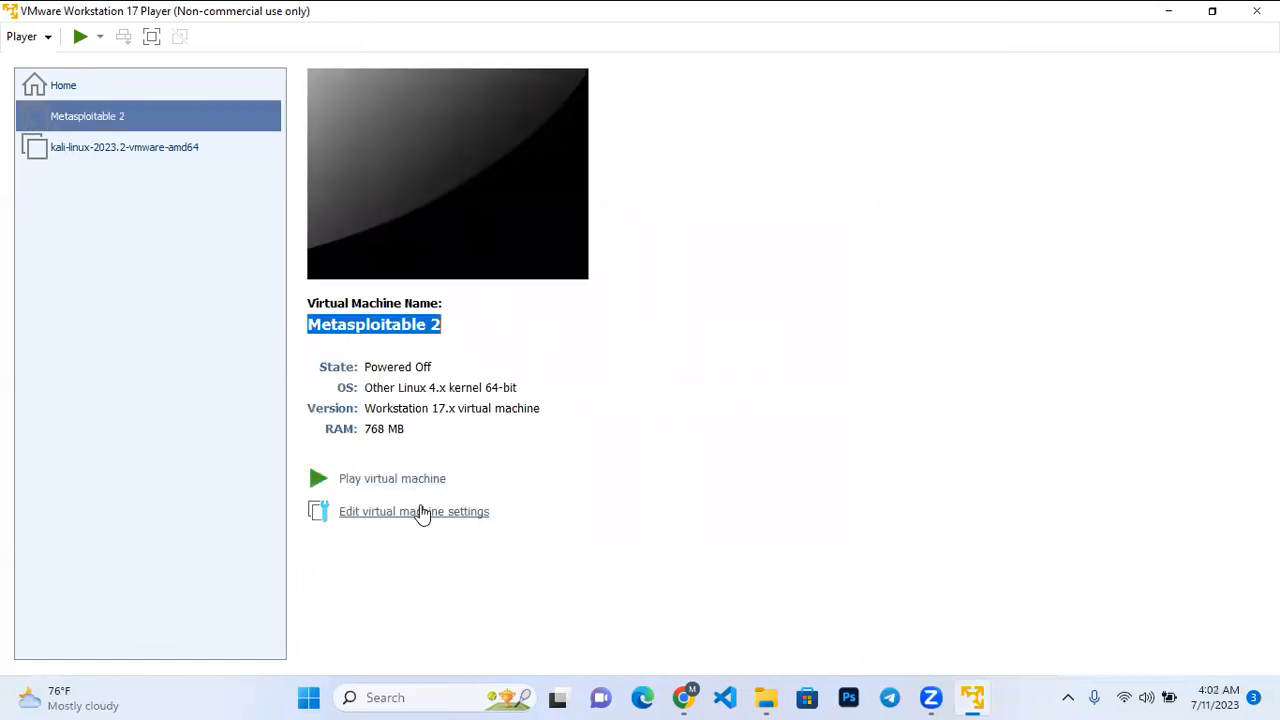
Begin adding a SCSI hard disk to the Metasploitable 2 machine, choosing to use an existing virtual disk.
click(423, 513)
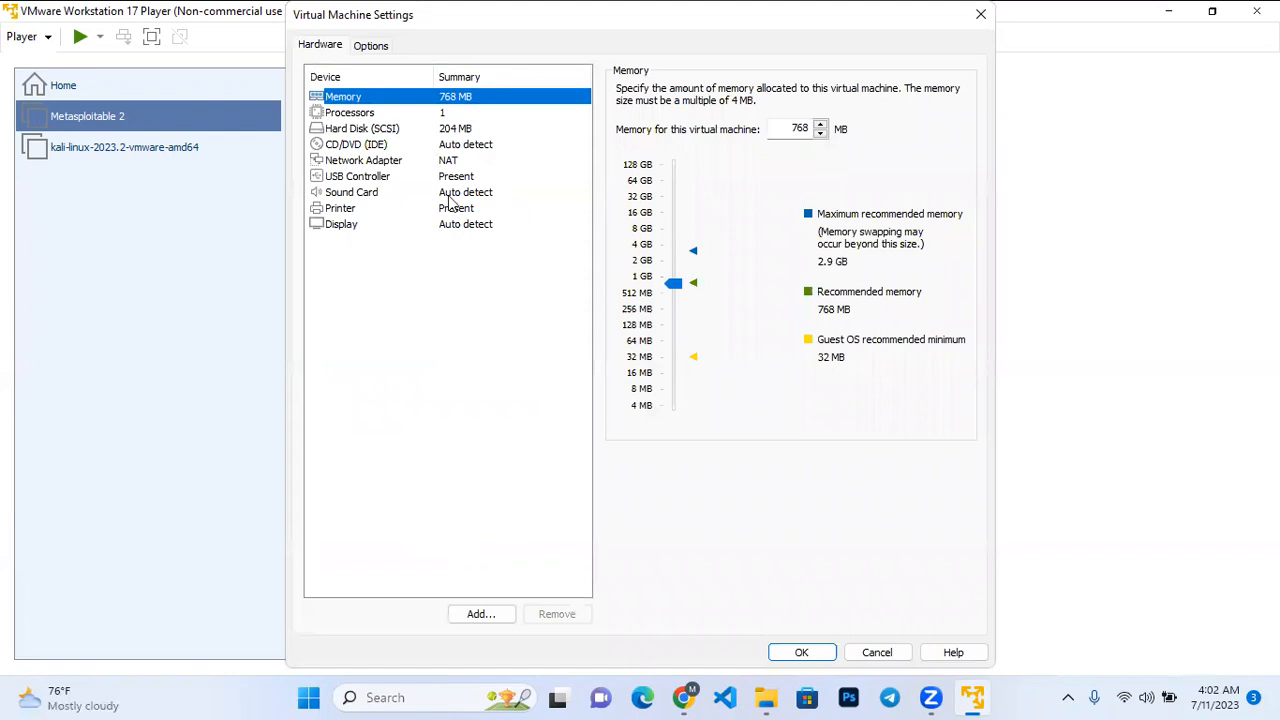
click(482, 615)
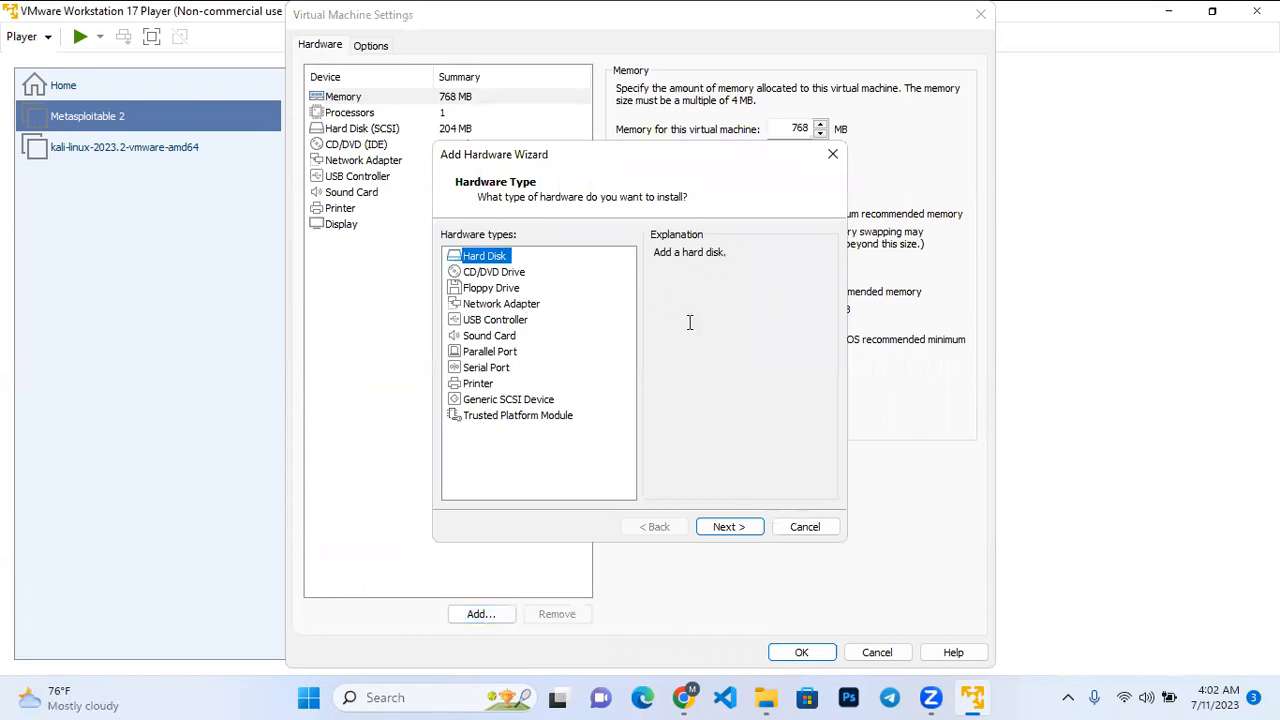
click(740, 527)
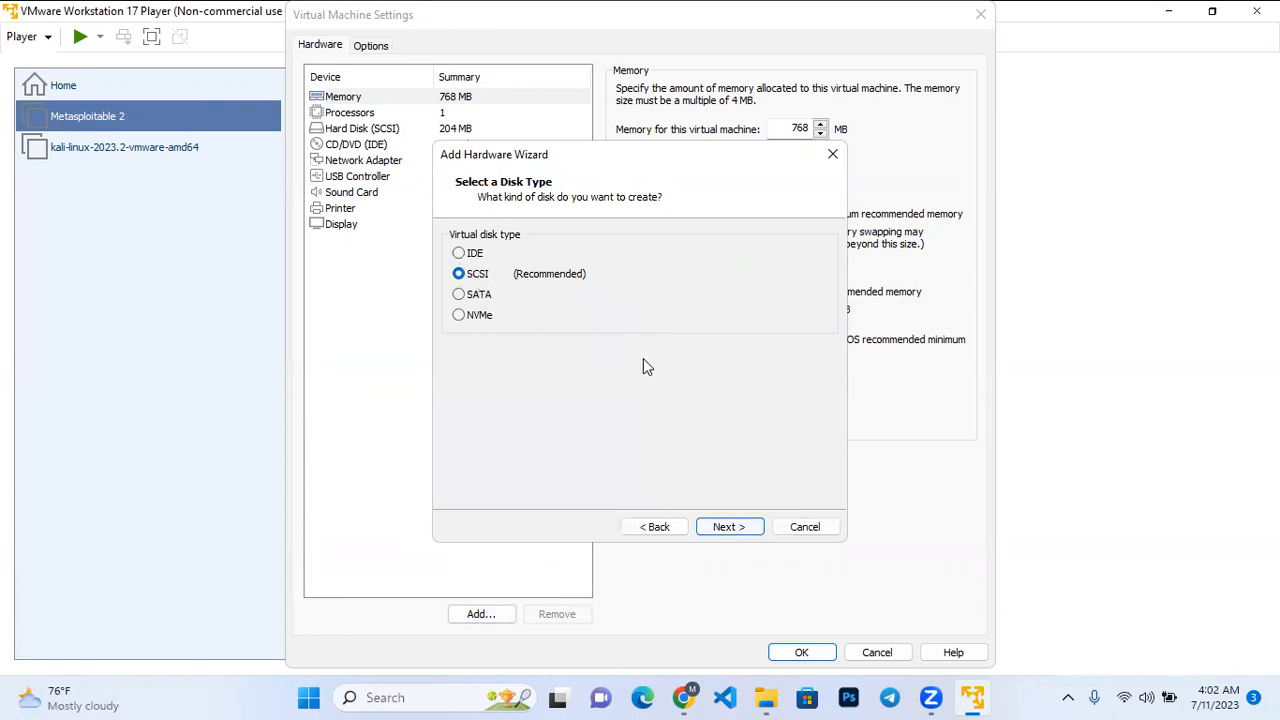
click(740, 530)
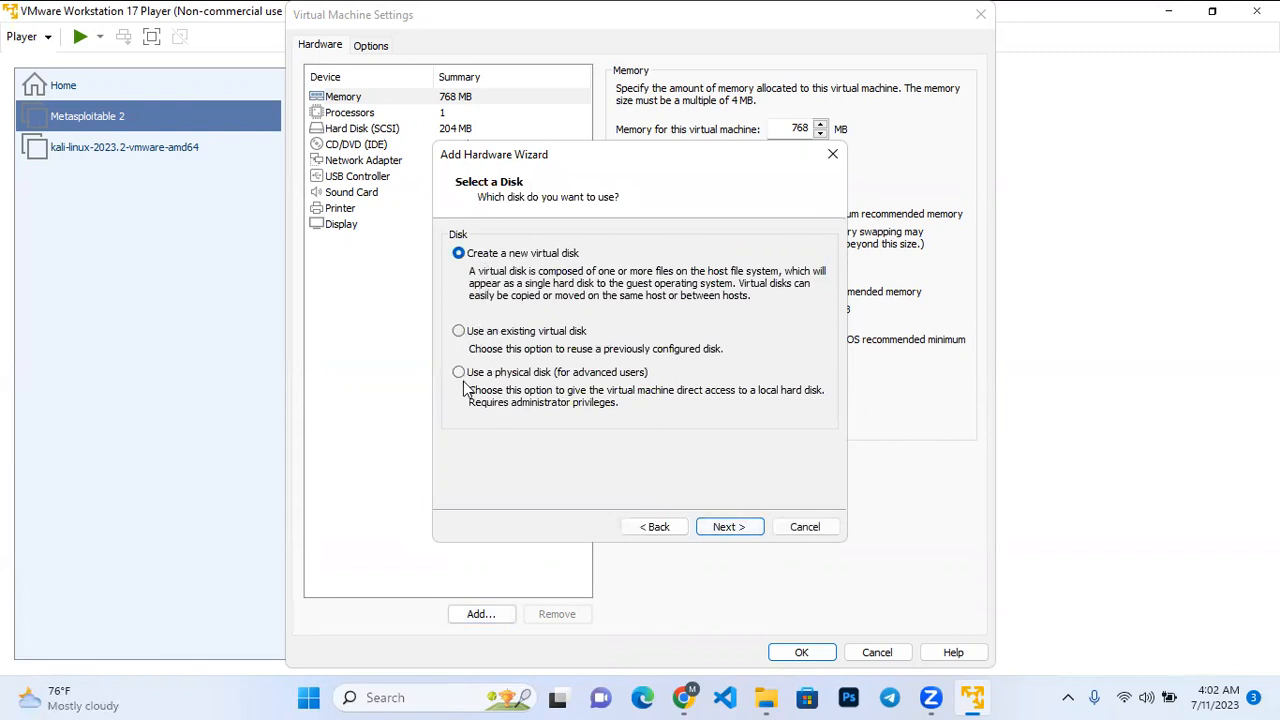
click(460, 334)
click(738, 527)
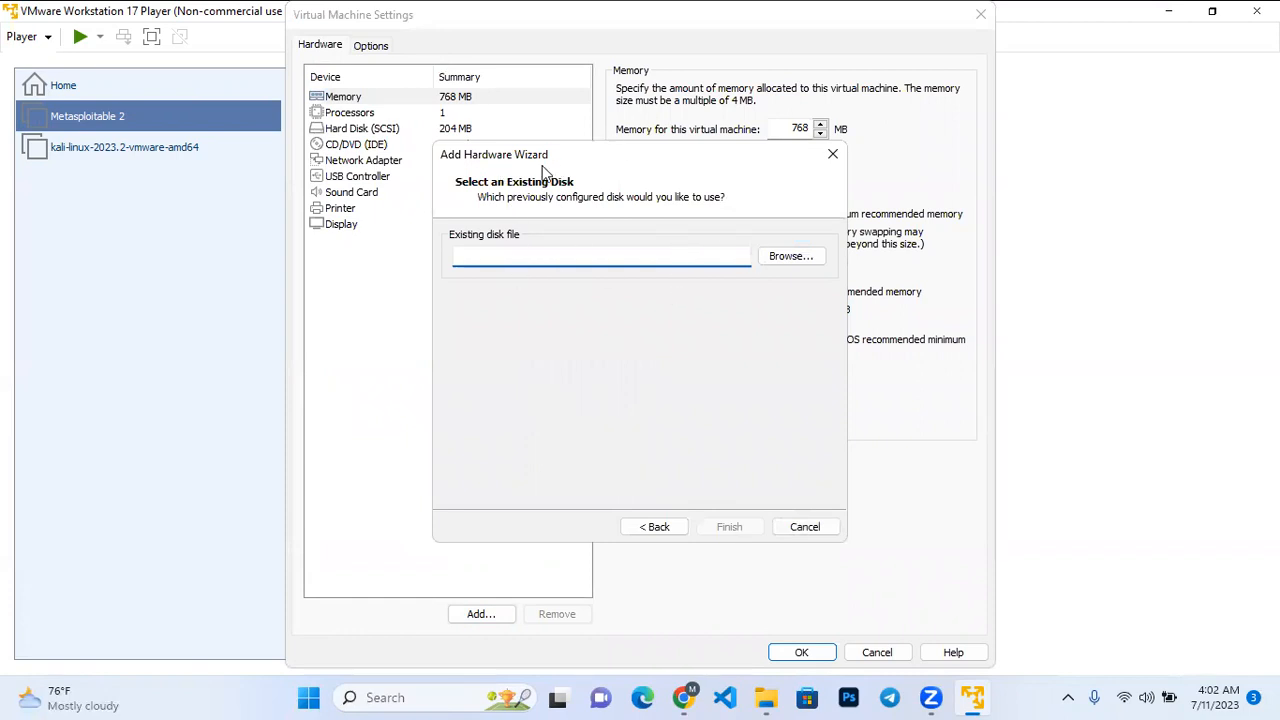
Choose the Metasploitable virtual disk file from metasploitable-linux-2.0.0\Metasploitable2-Linux on USB Drive (D:) as the existing disk.
click(797, 262)
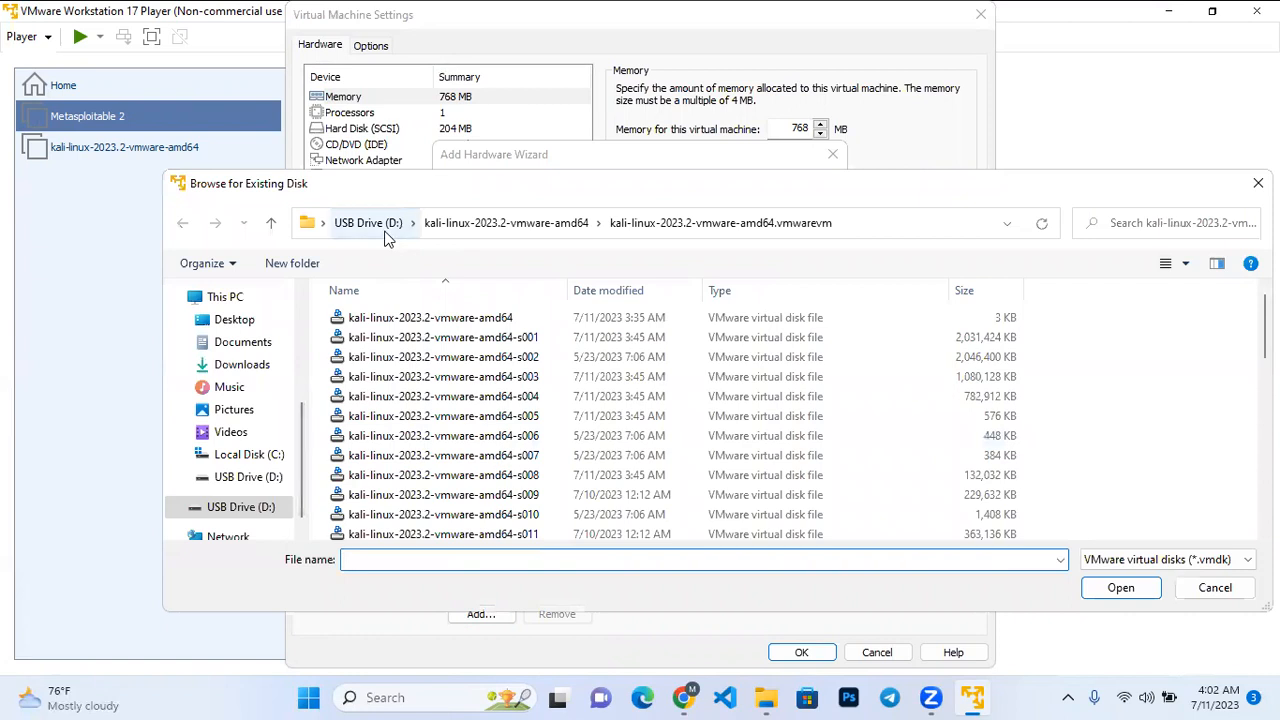
click(386, 234)
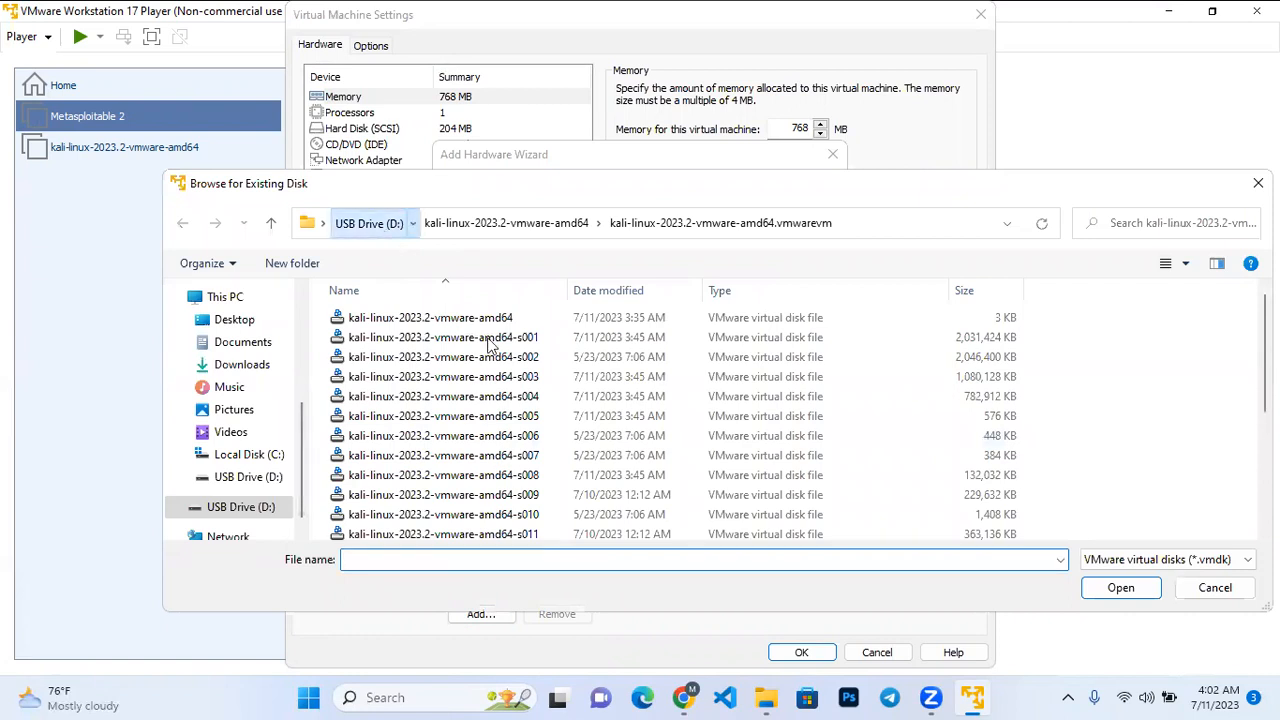
scroll(525, 433, down, 2)
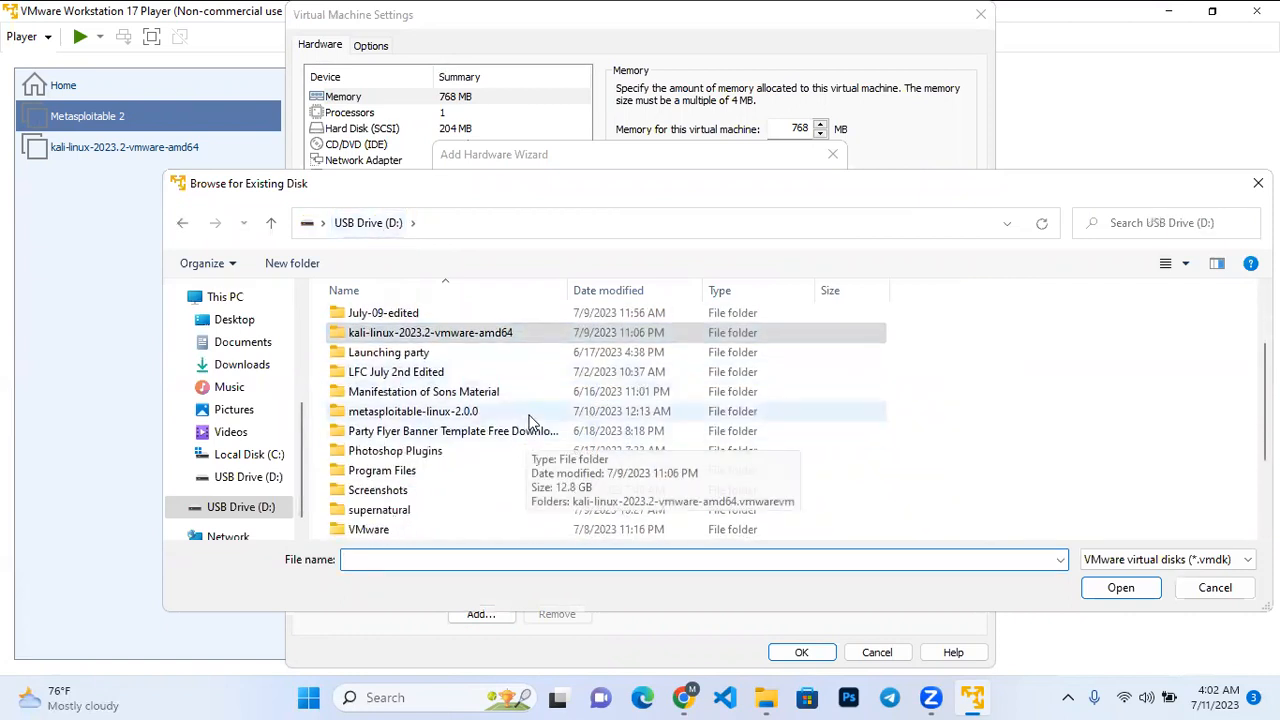
click(529, 413)
double_click(530, 420)
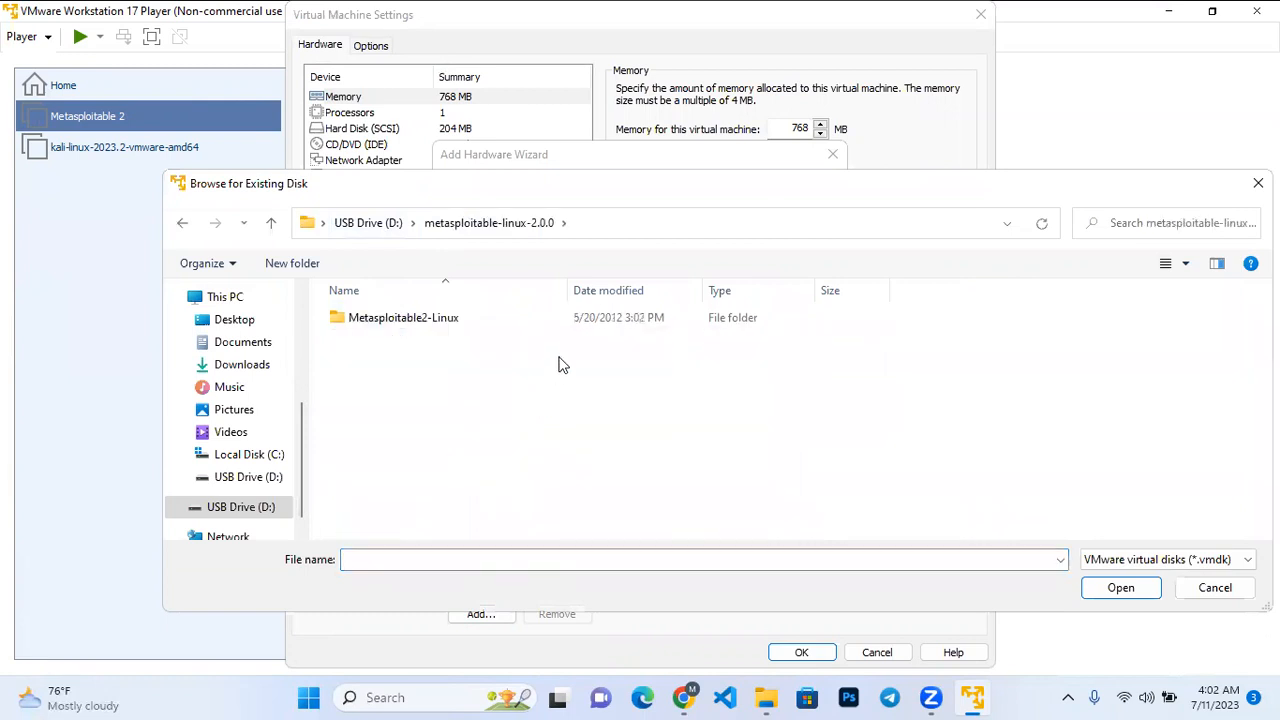
click(581, 319)
double_click(581, 319)
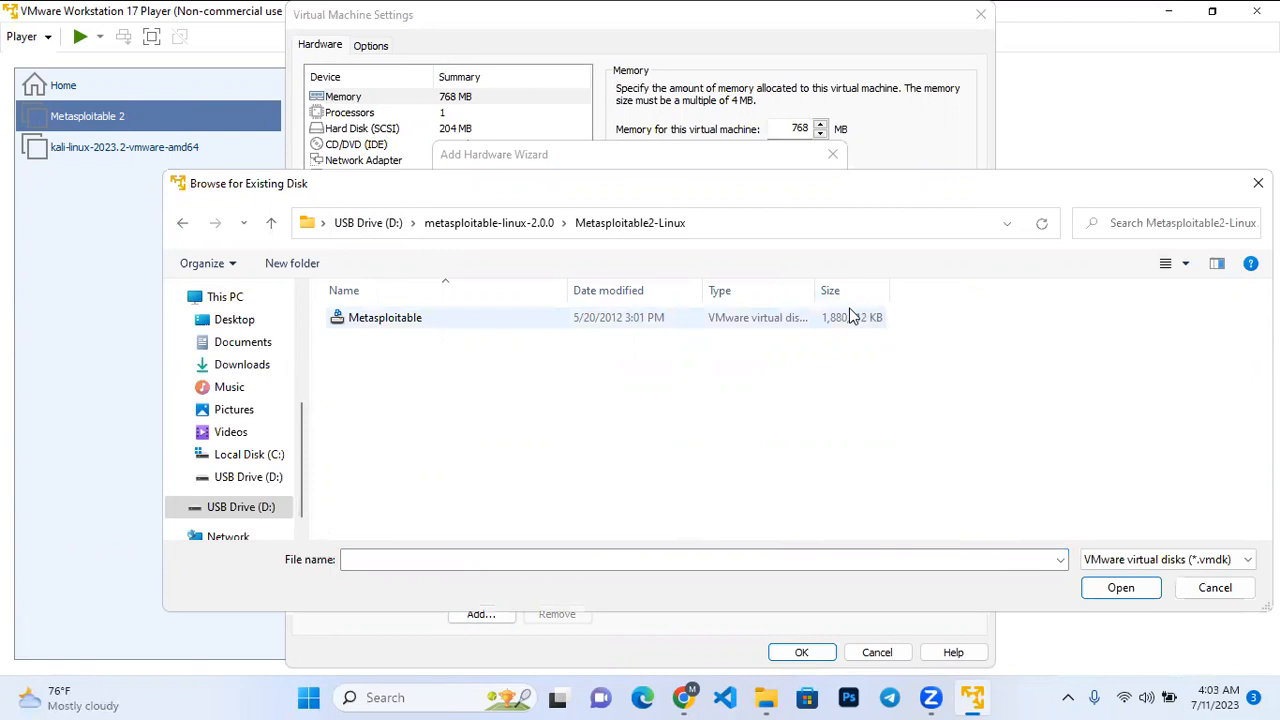
drag(816, 296, 982, 296)
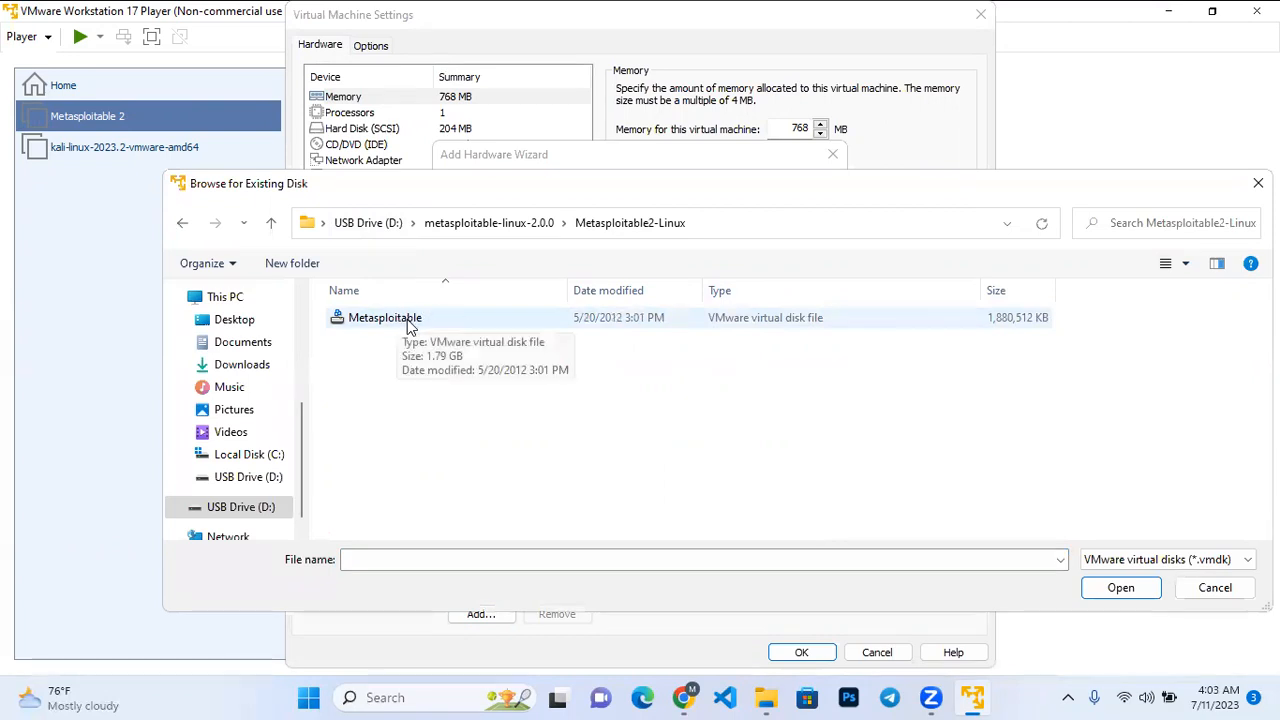
click(519, 323)
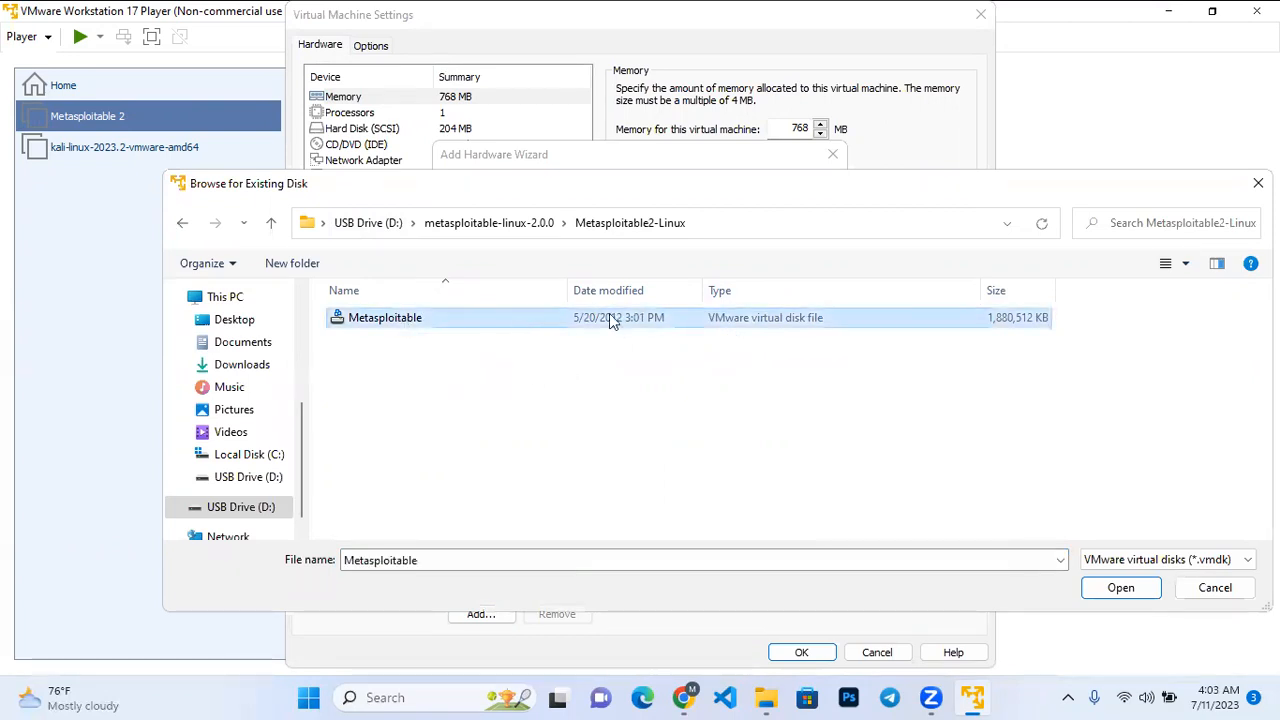
click(1116, 597)
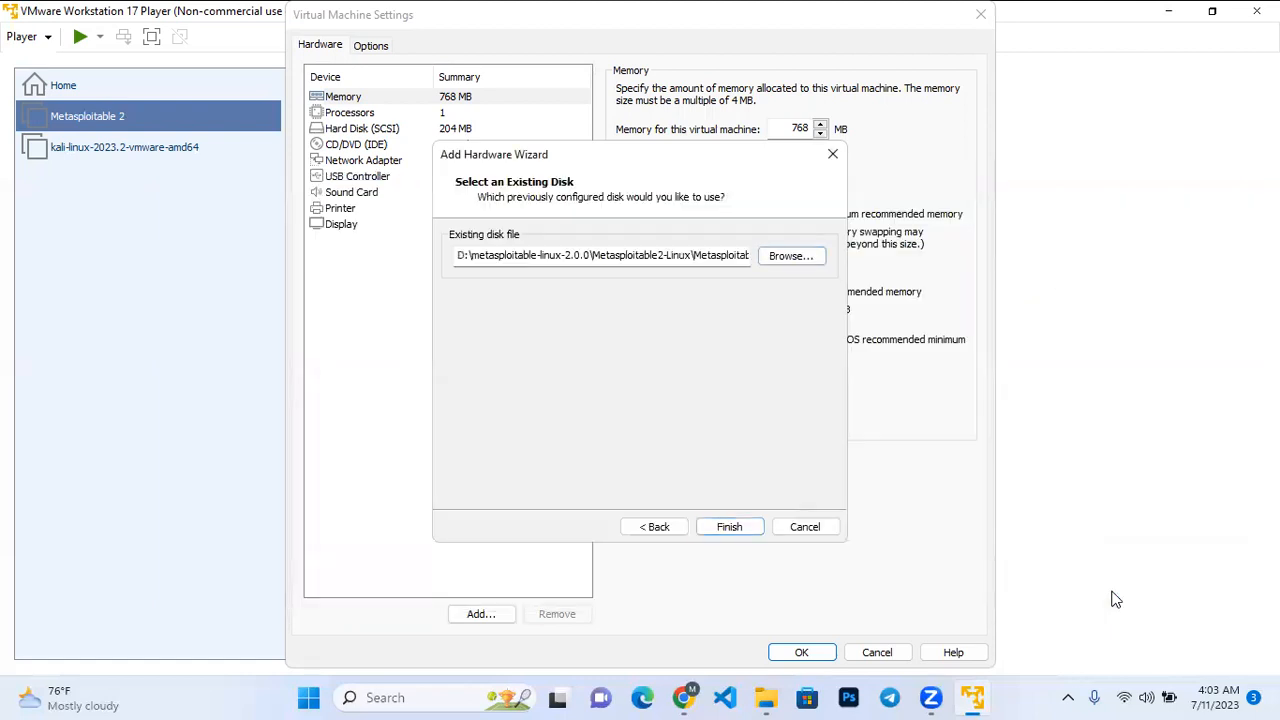
Finish adding the existing Metasploitable disk to the virtual machine, keeping its existing format.
click(735, 533)
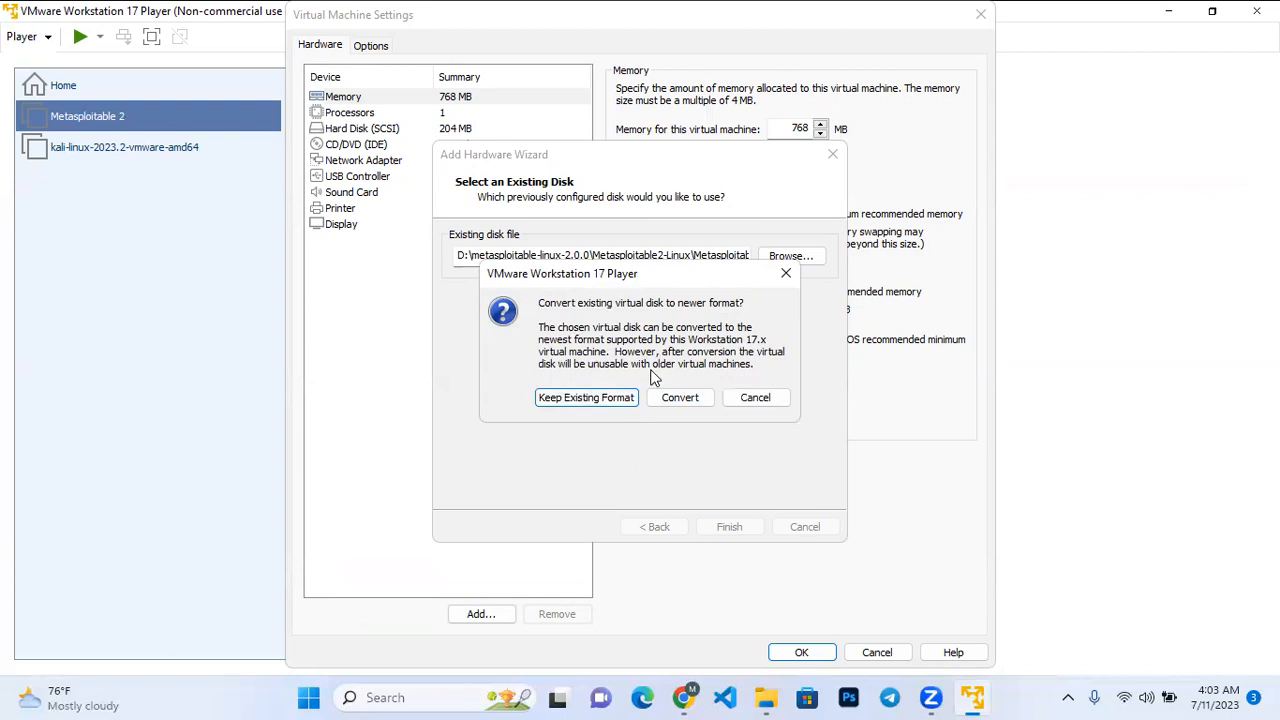
click(597, 397)
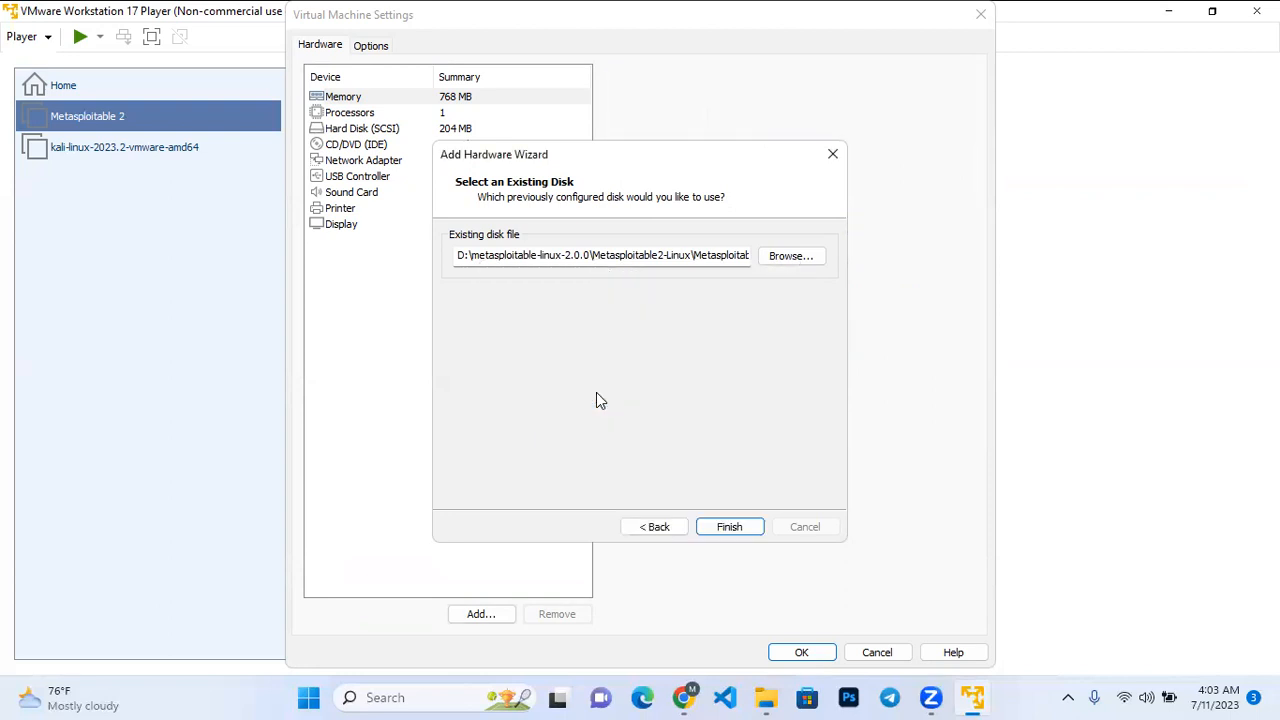
key(Return)
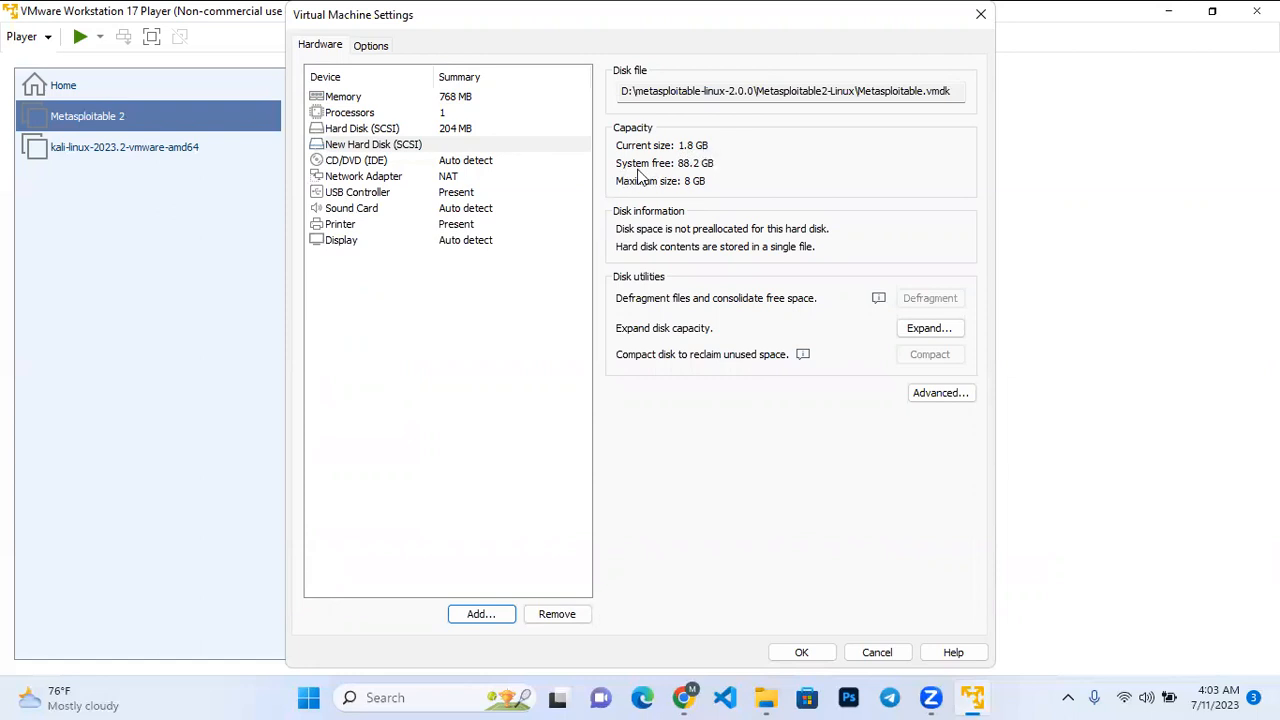
Remove the original 204 MB hard disk from the Metasploitable 2 machine and save the settings.
click(468, 129)
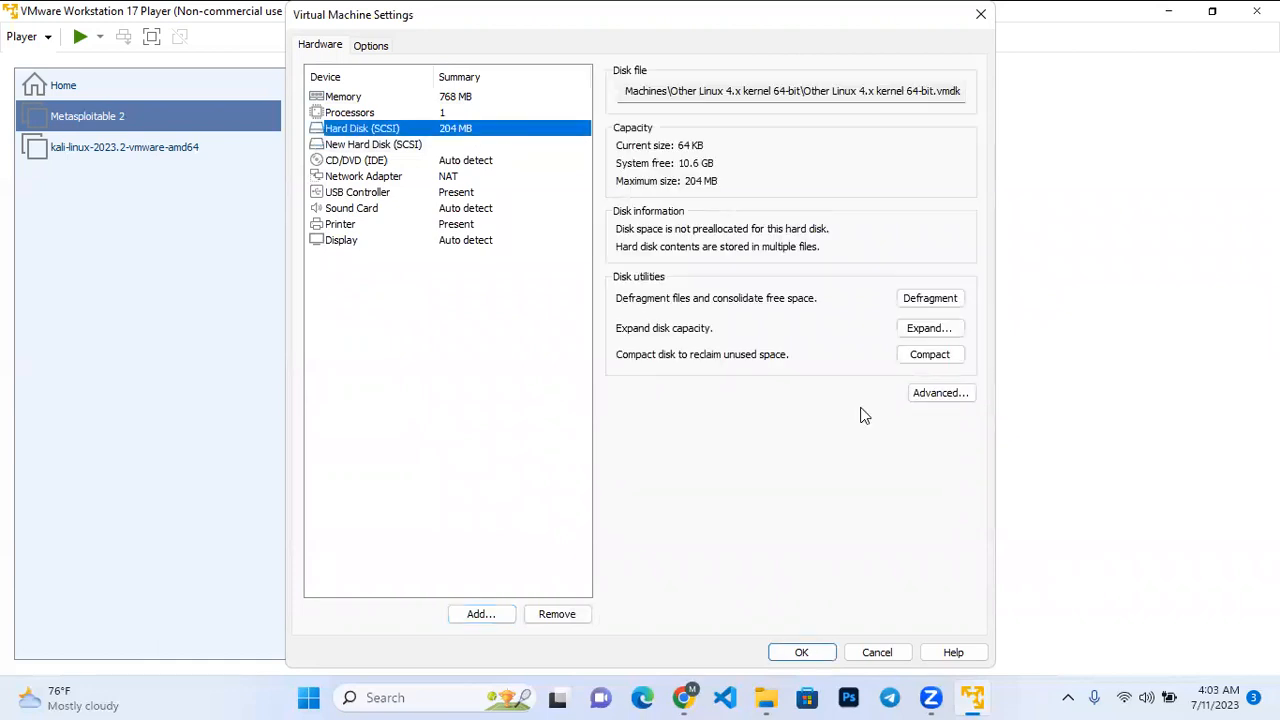
click(557, 614)
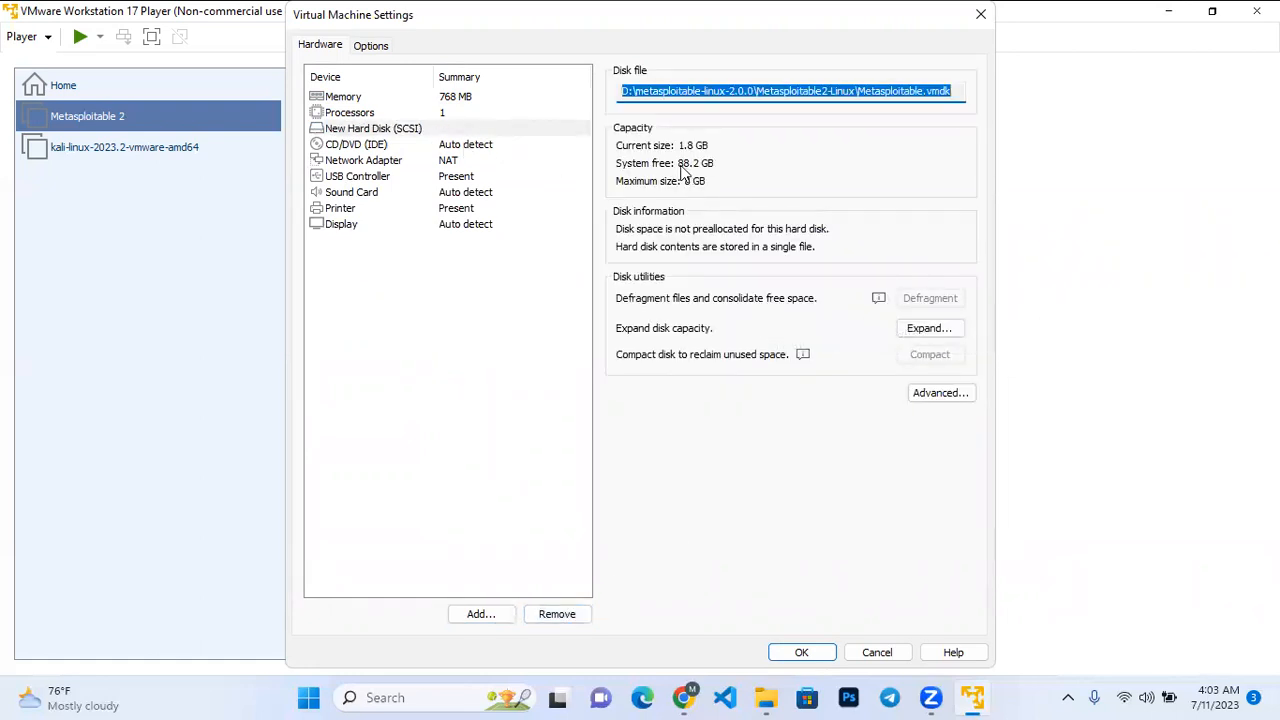
click(802, 652)
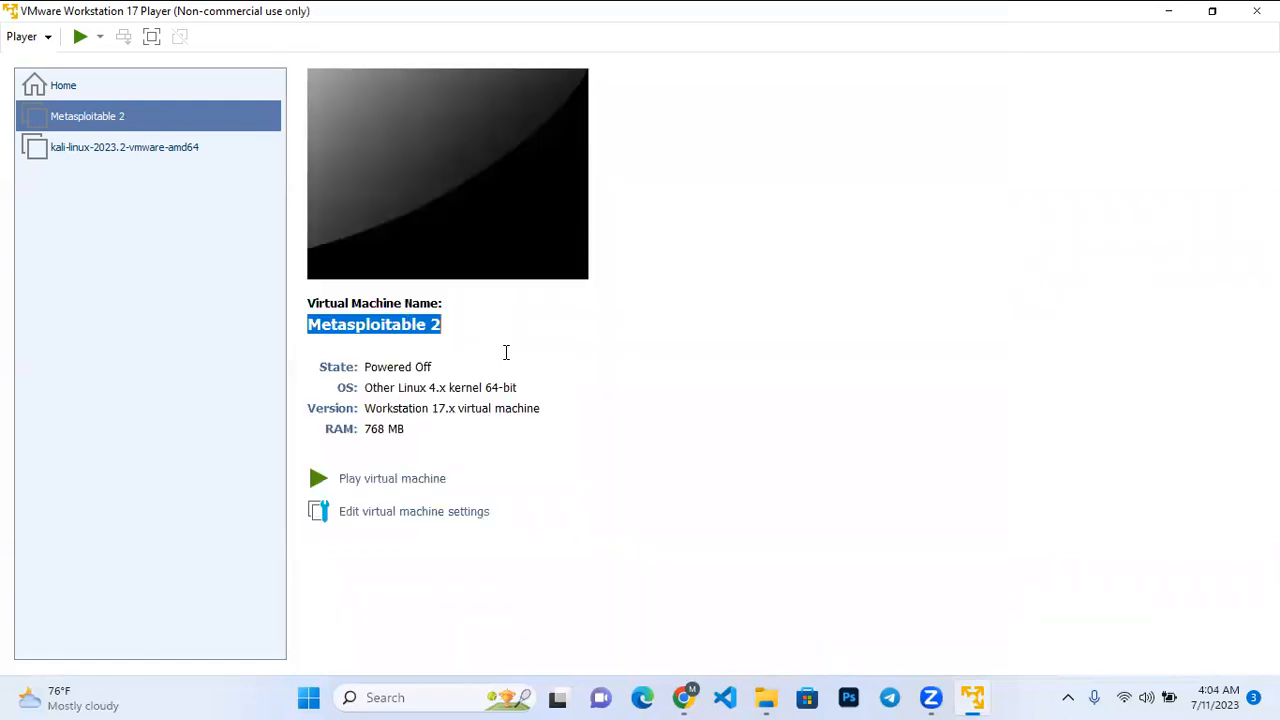
Try to start the Metasploitable 2 virtual machine.
click(420, 482)
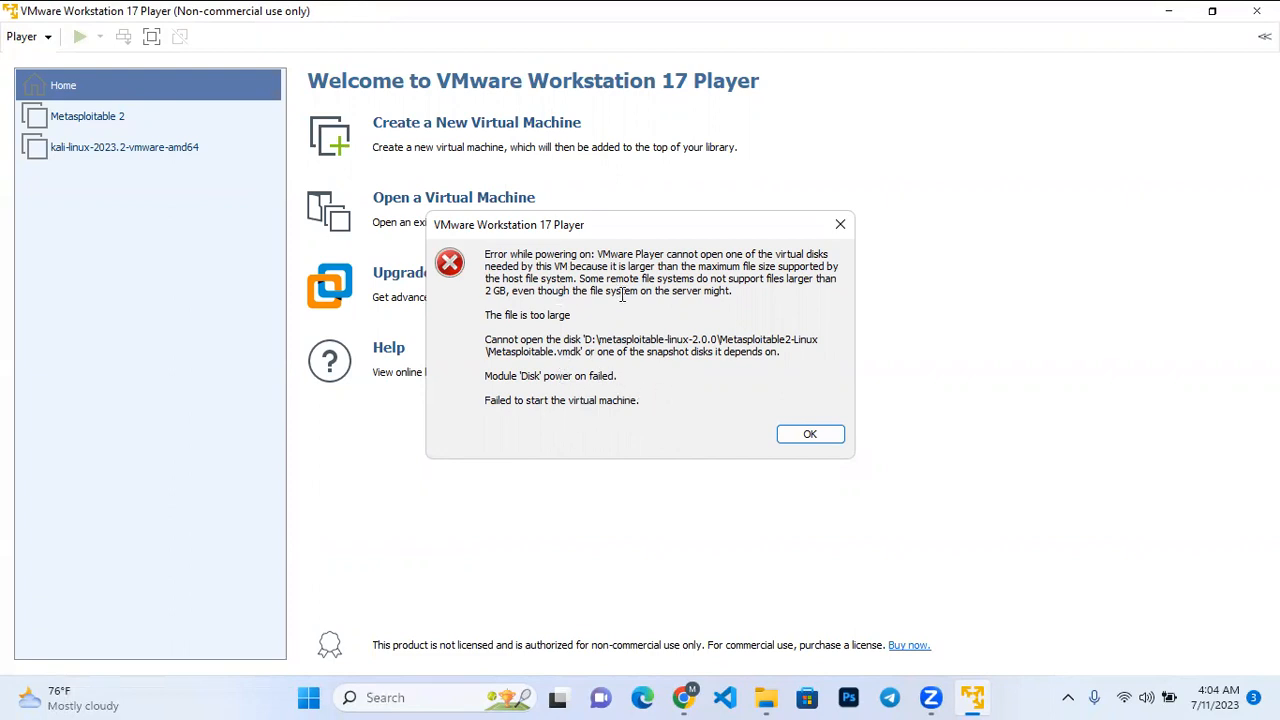
click(838, 226)
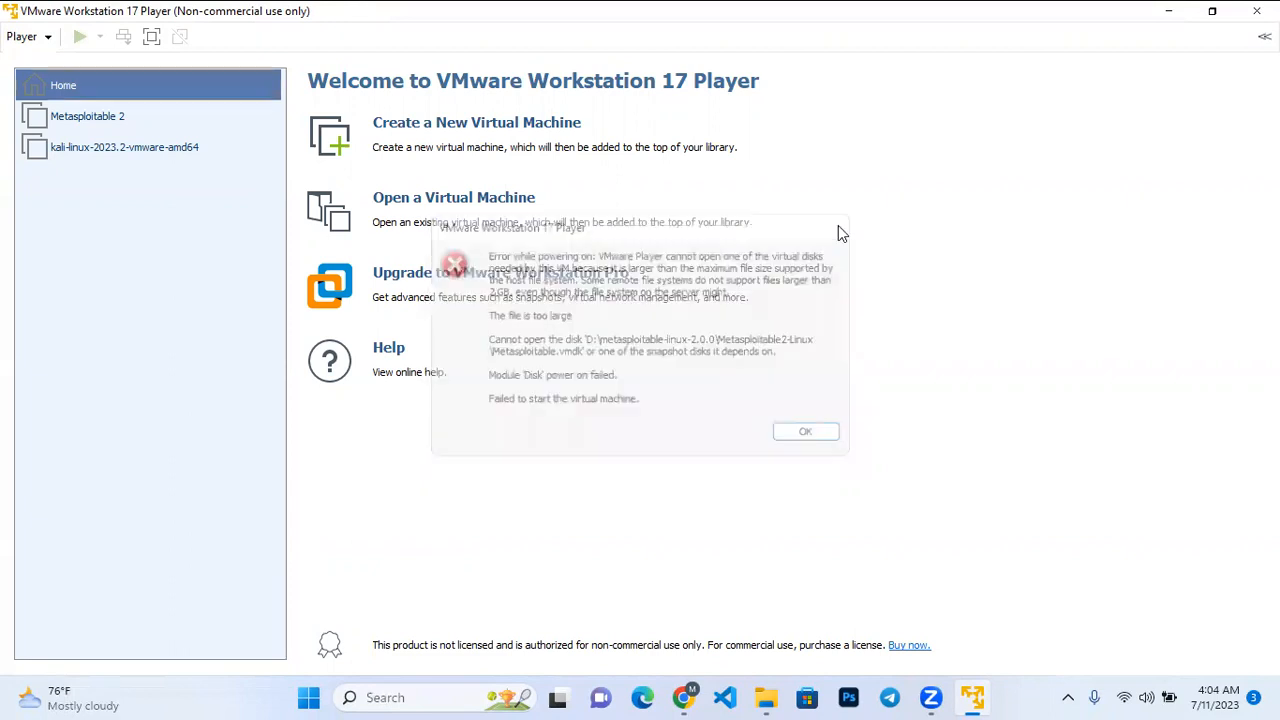
Increase the Metasploitable 2 virtual machine's memory to about 2 GB and save the settings.
click(103, 115)
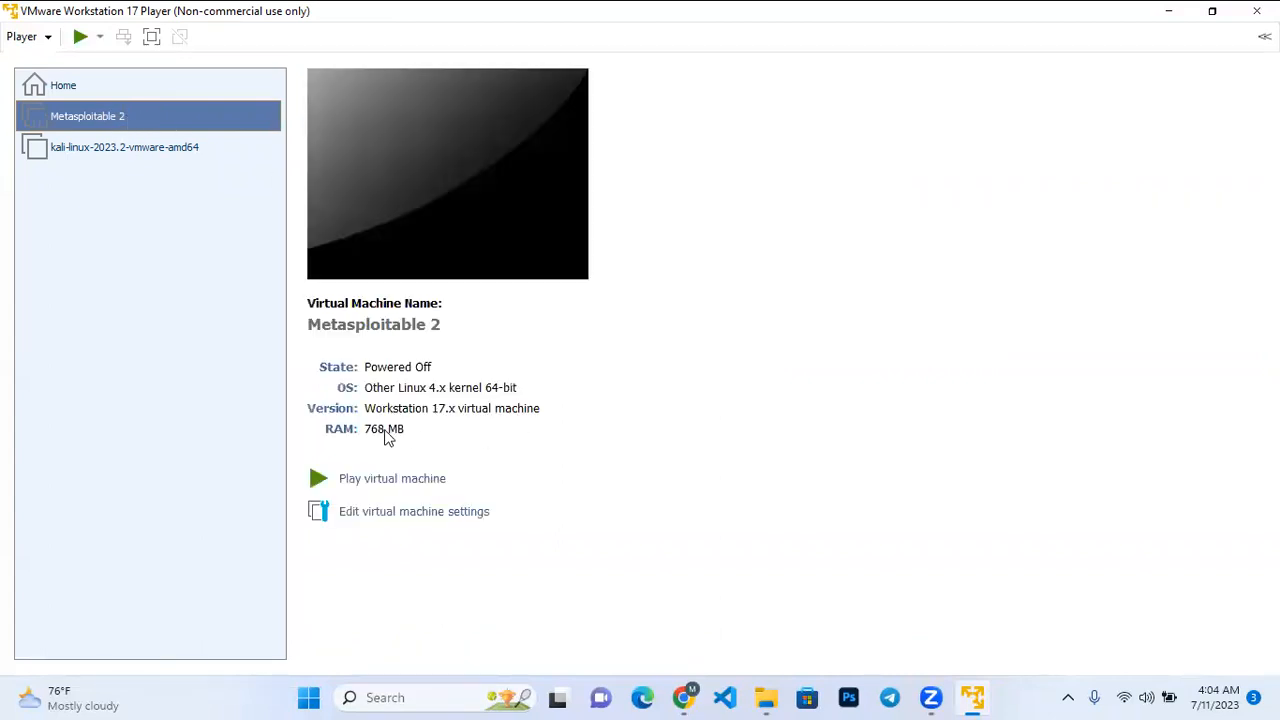
click(416, 522)
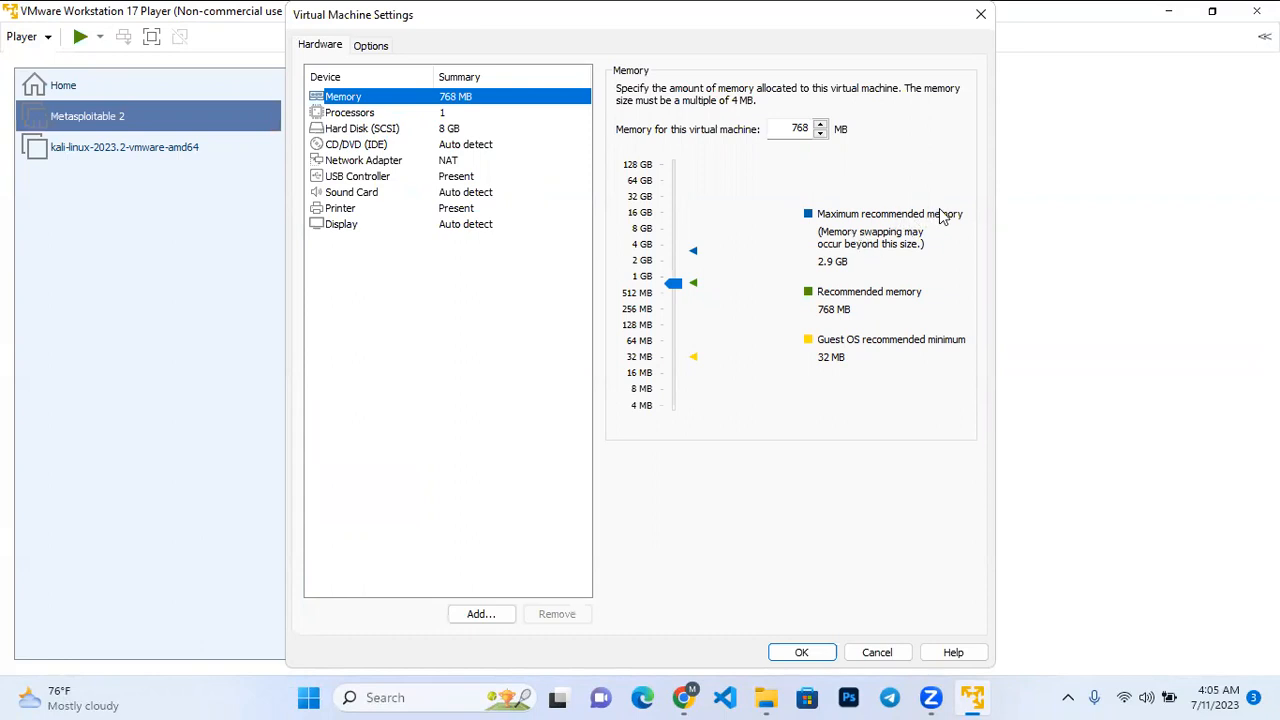
drag(677, 283, 679, 260)
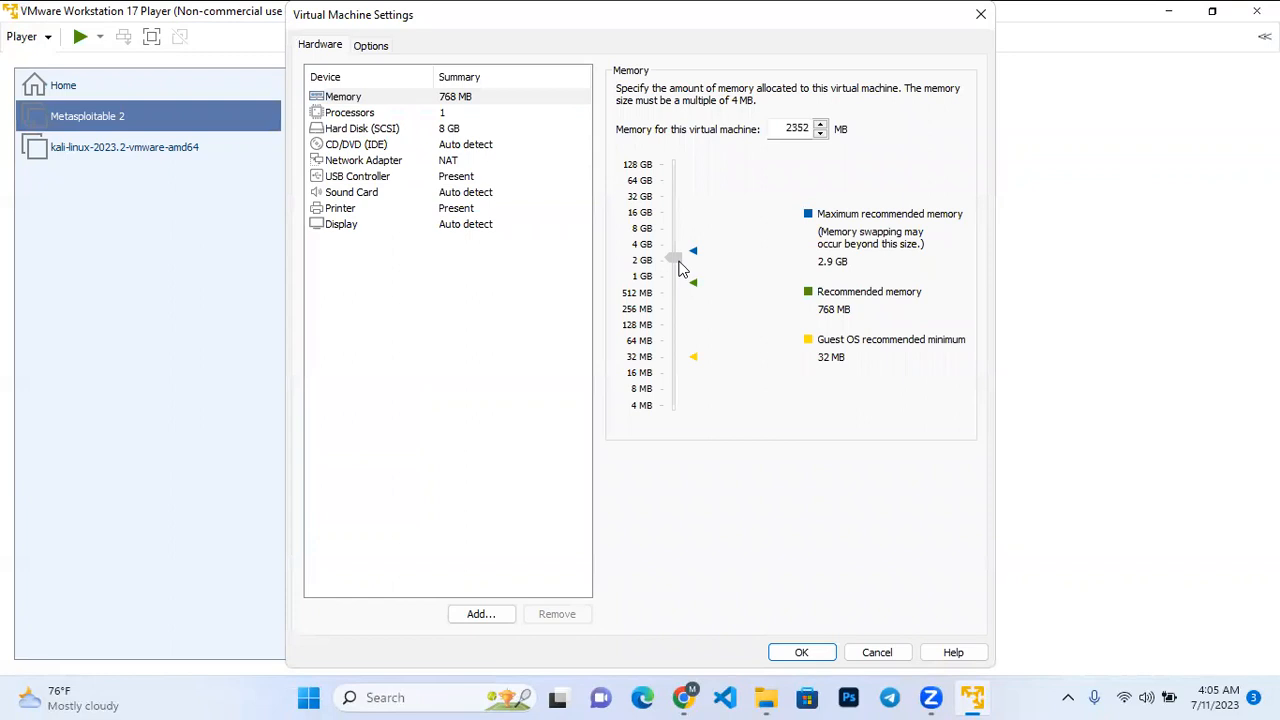
click(679, 268)
click(802, 653)
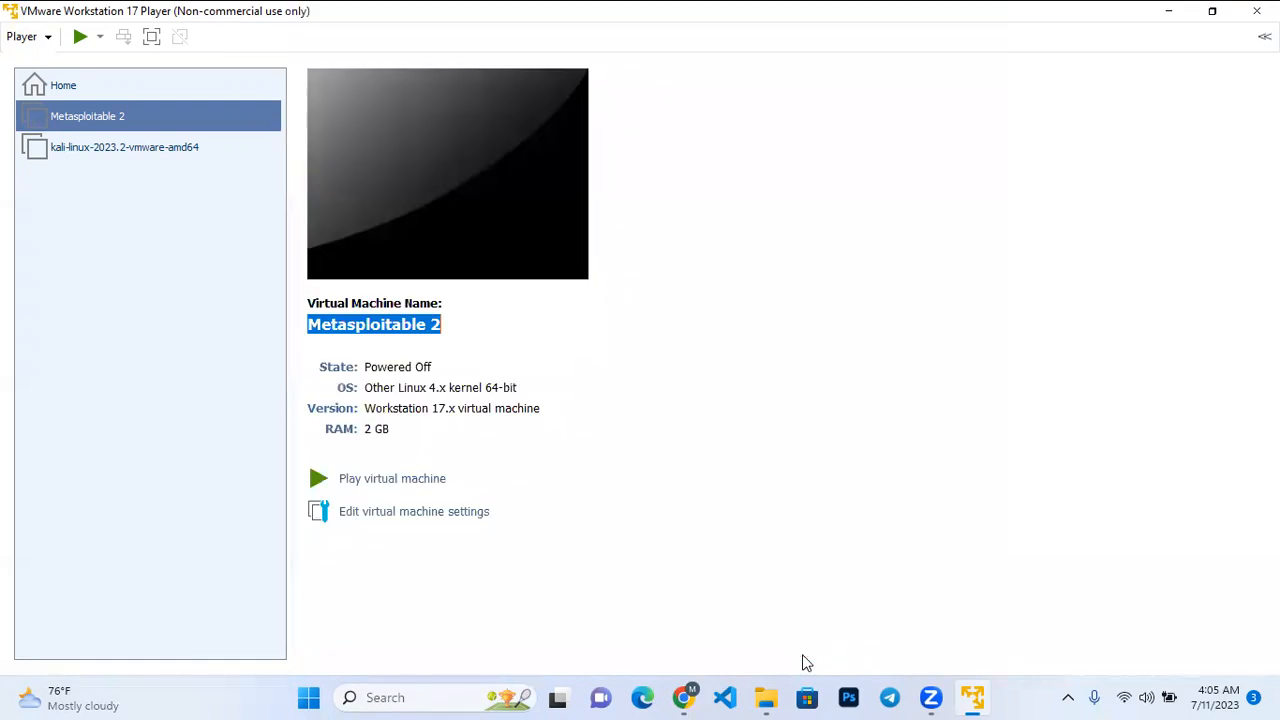
Check the hard disk's file and capacity details in the Metasploitable 2 virtual machine's settings and close the settings.
click(453, 513)
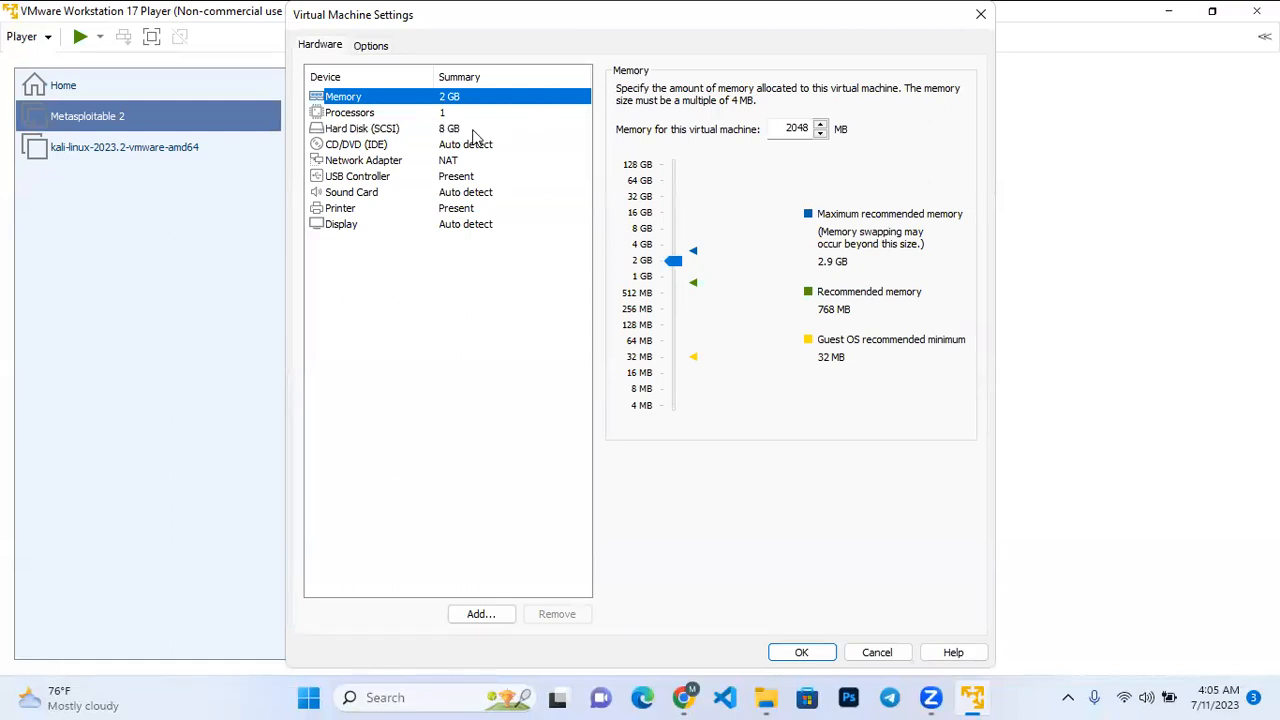
click(471, 129)
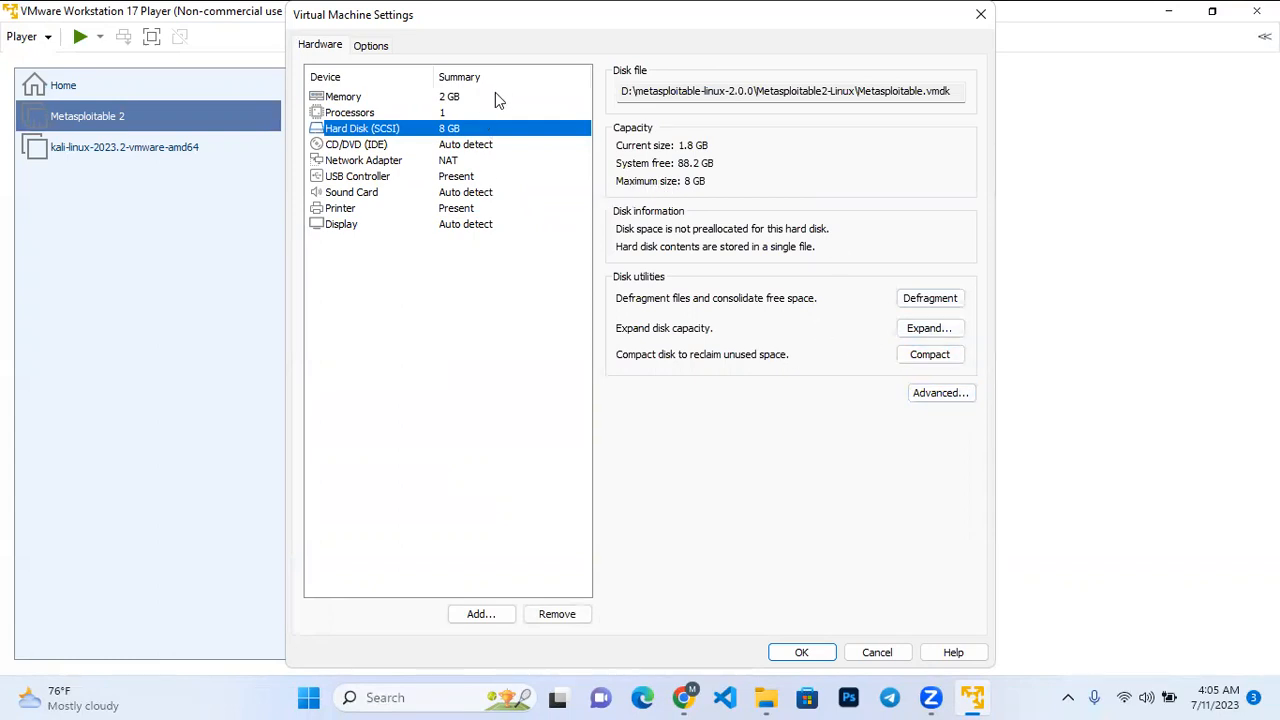
click(810, 652)
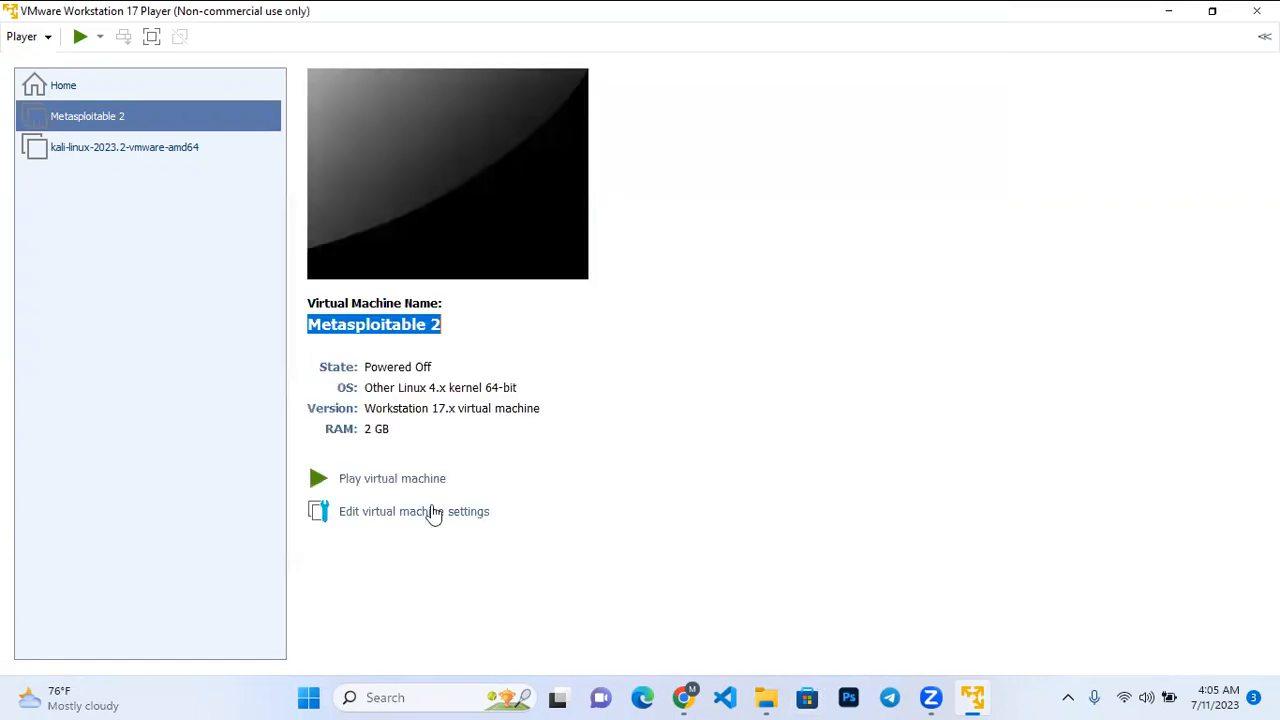
Try again to power on the Metasploitable 2 virtual machine and reselect it in the library.
click(425, 484)
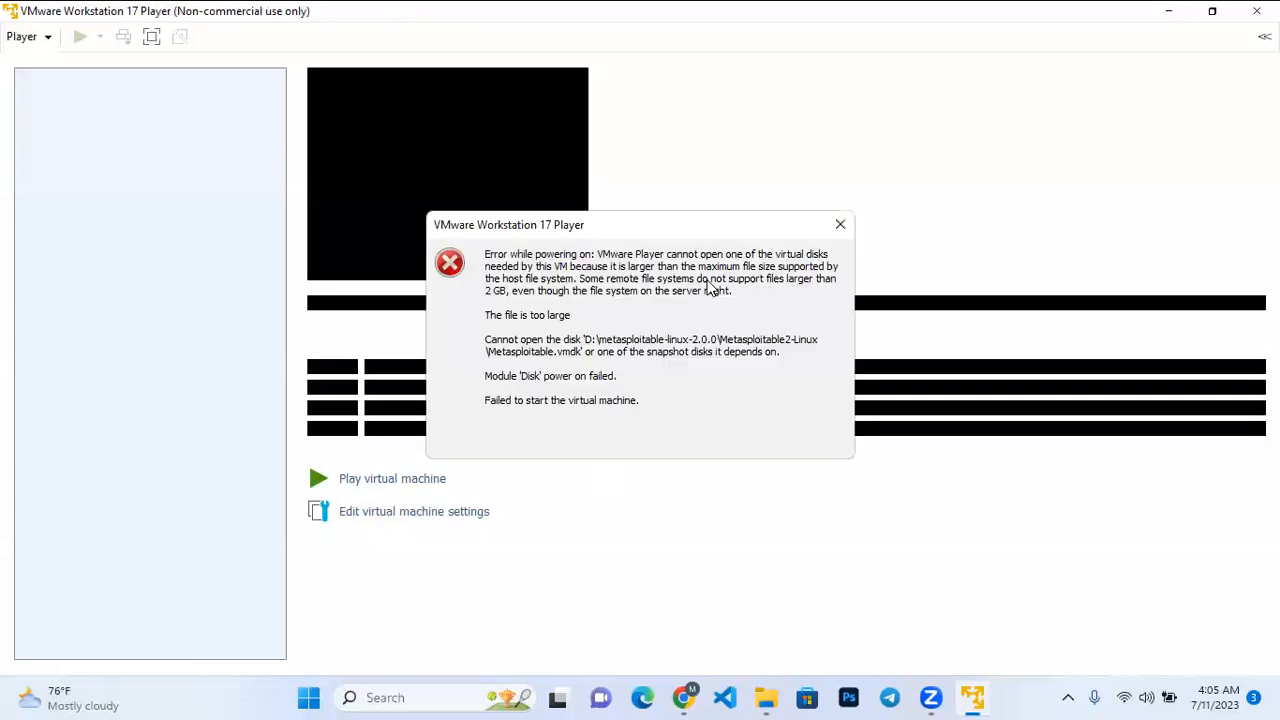
click(840, 225)
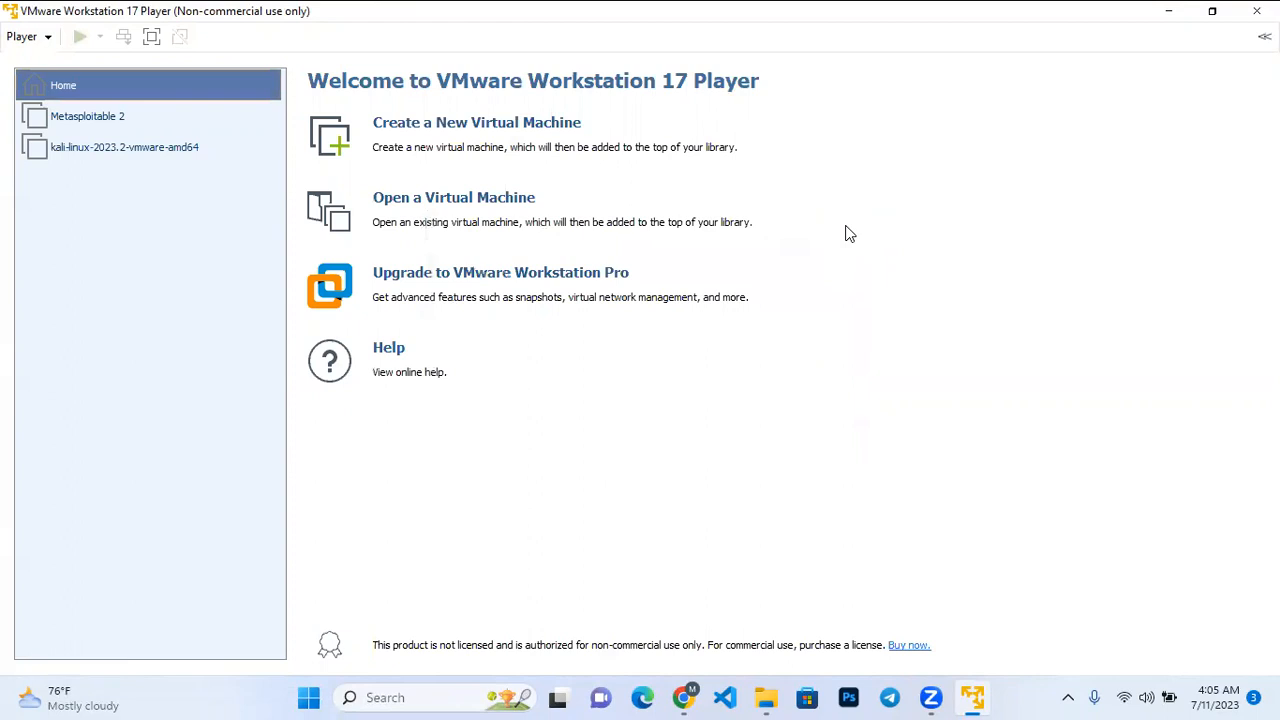
click(124, 120)
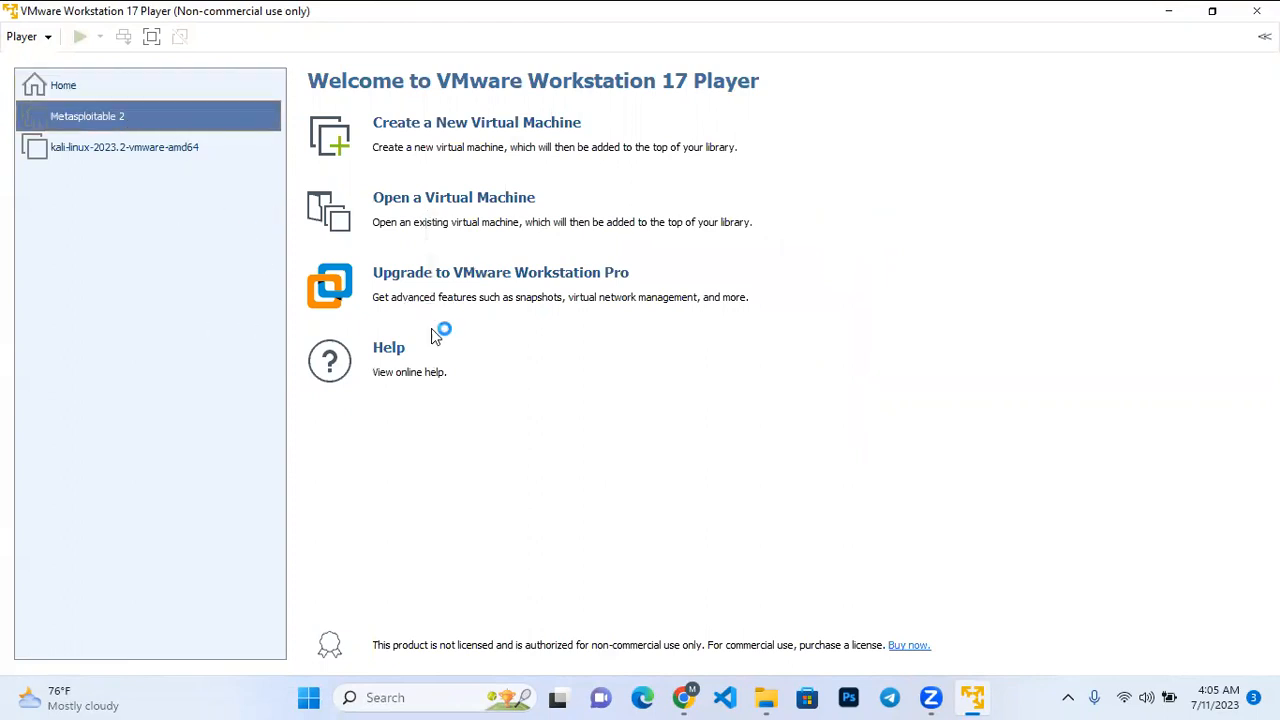